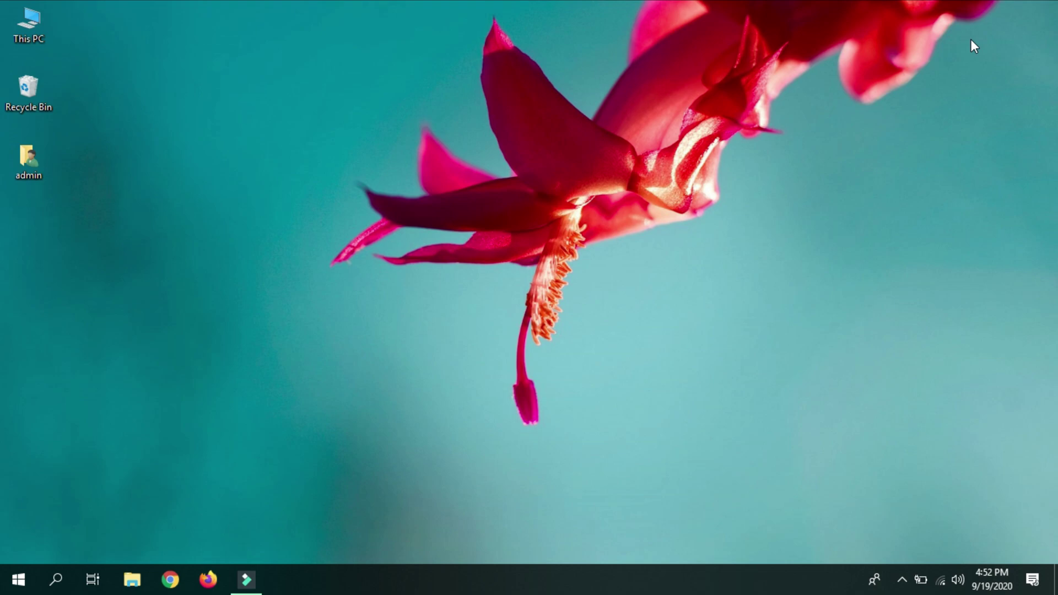
Step: Search Windows for "mouse", open the mouse settings, and show the pointer customization options under additional mouse options
key("super")
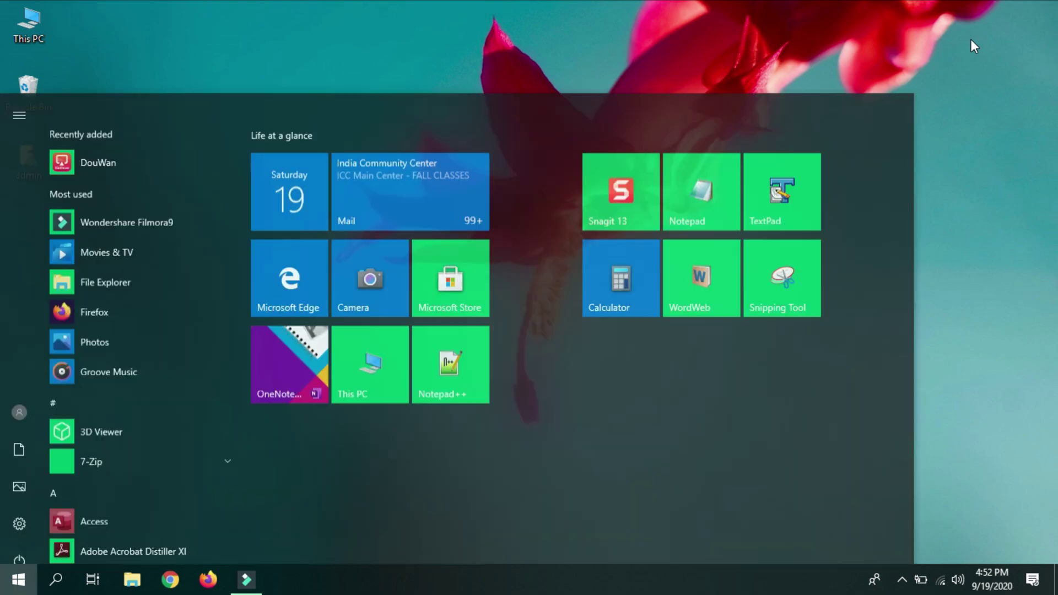
type("mouse")
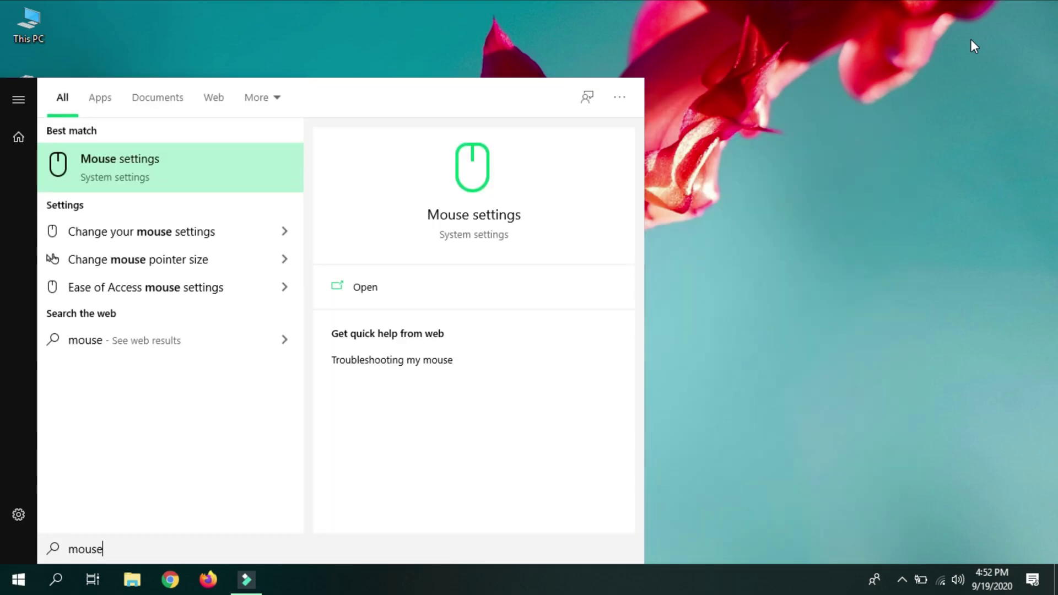
left_click(94, 171)
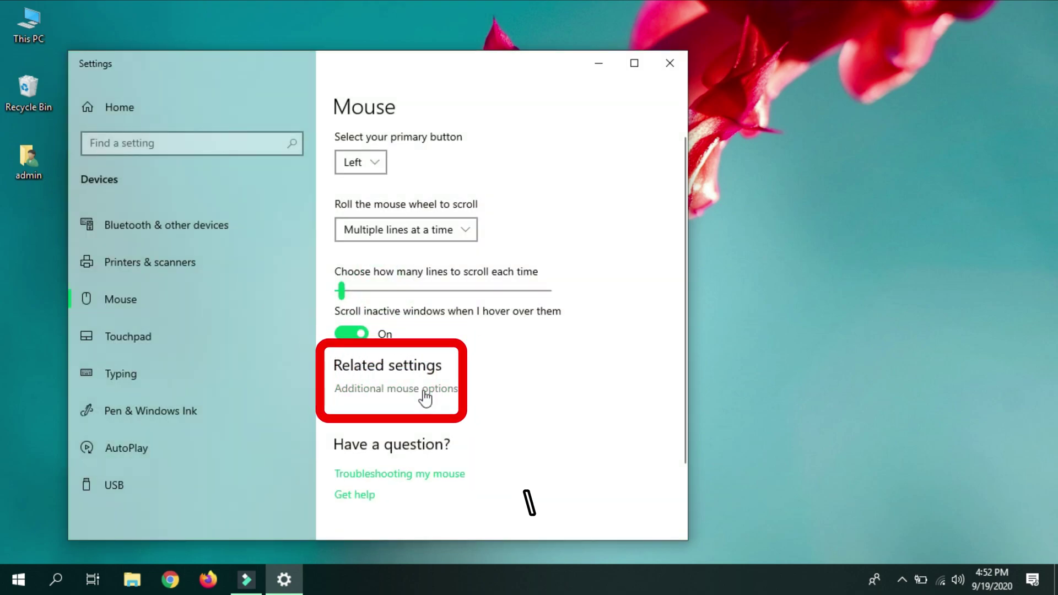
left_click(425, 389)
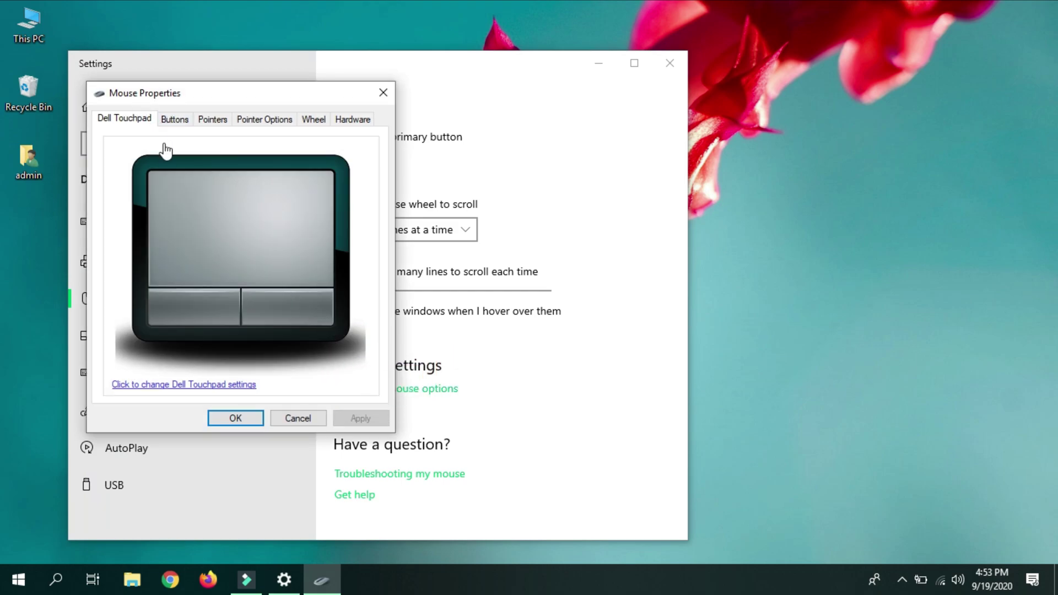
left_click(202, 122)
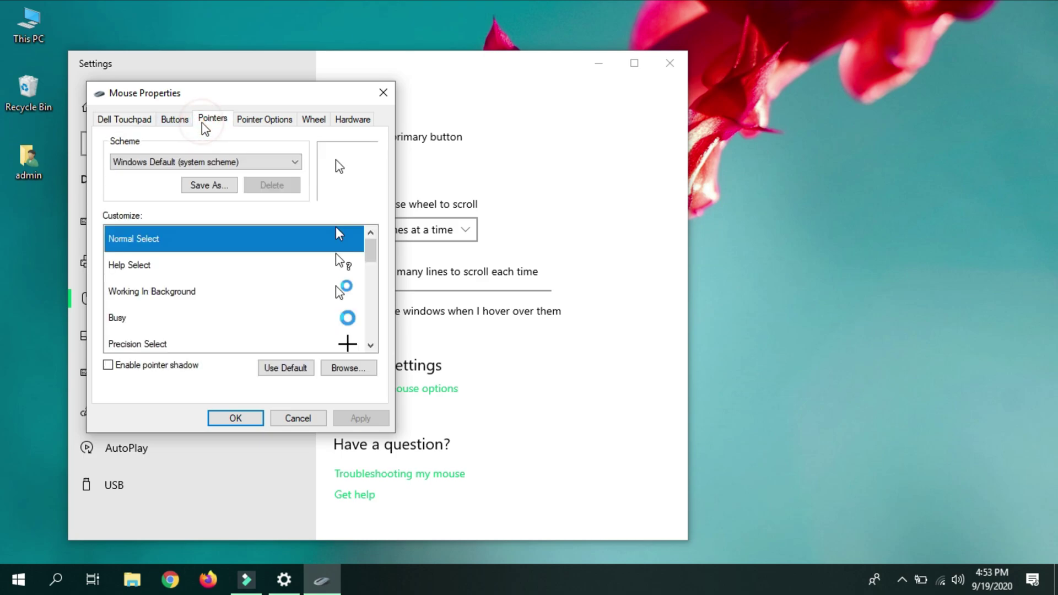
Step: Review the list of customizable pointers, try the Windows Black scheme, and set the pointer scheme to (None)
scroll(278, 284, "down", 1)
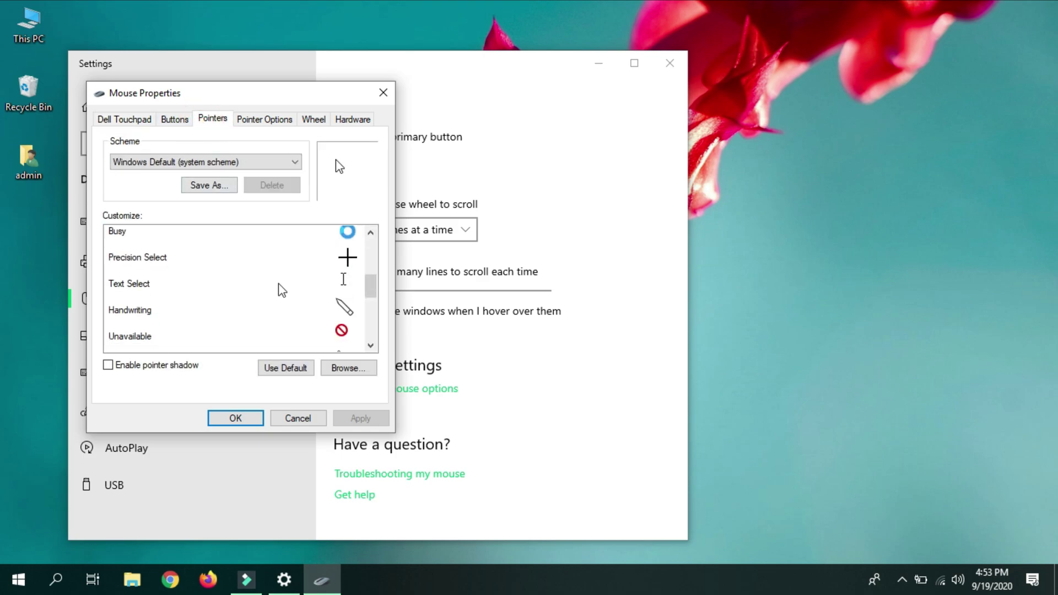
scroll(282, 291, "down", 4)
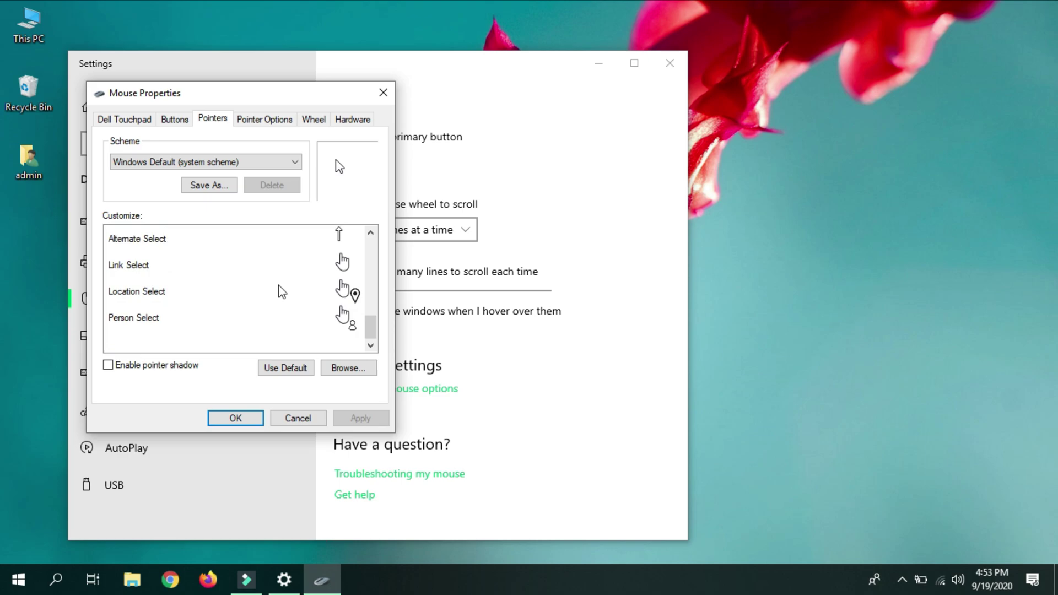
scroll(282, 292, "up", 2)
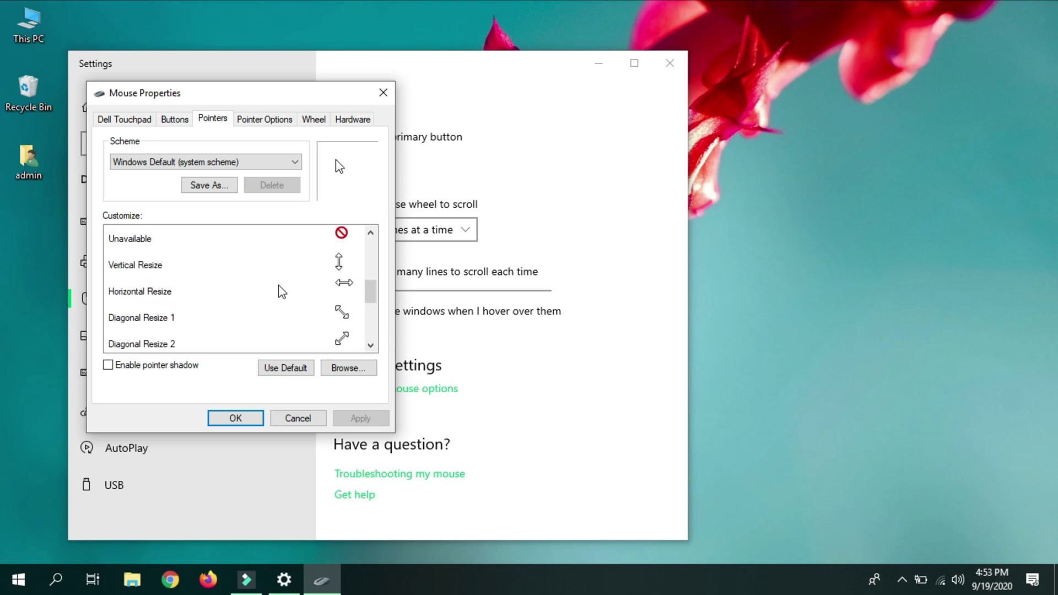
scroll(280, 290, "up", 2)
key("Home")
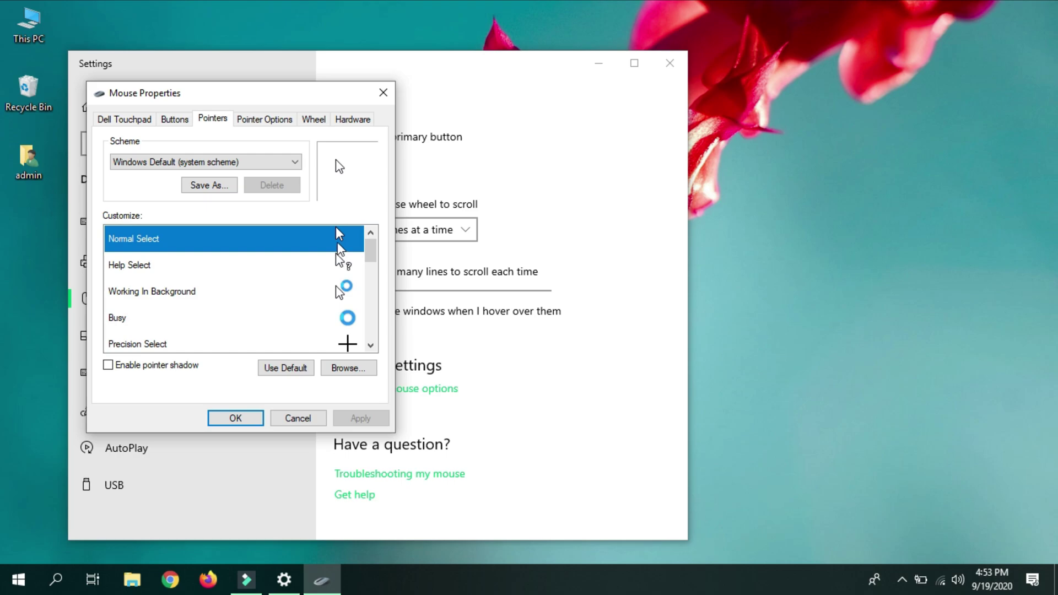
left_click(274, 162)
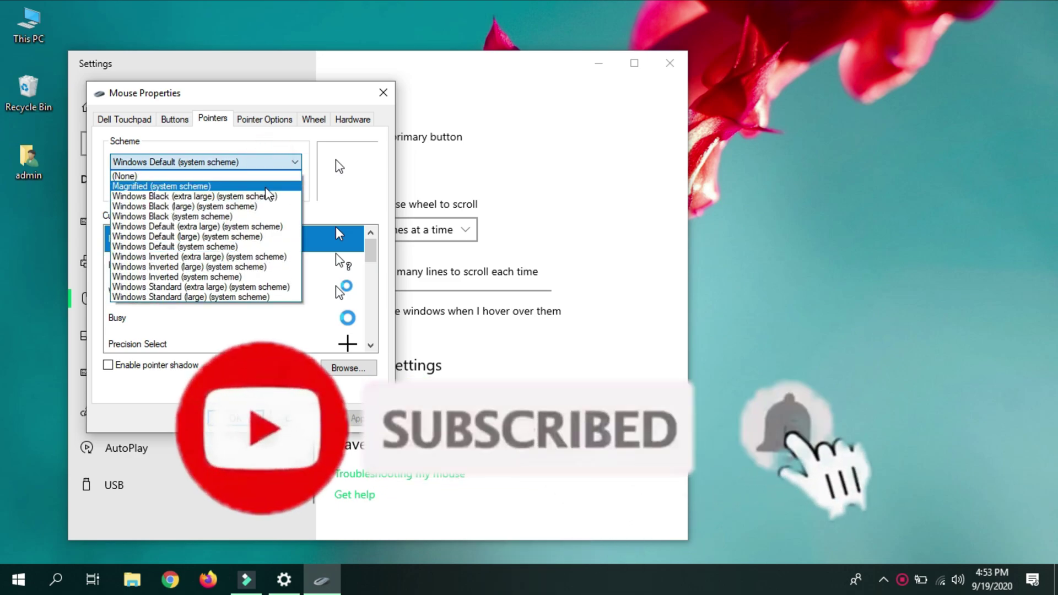
left_click(261, 215)
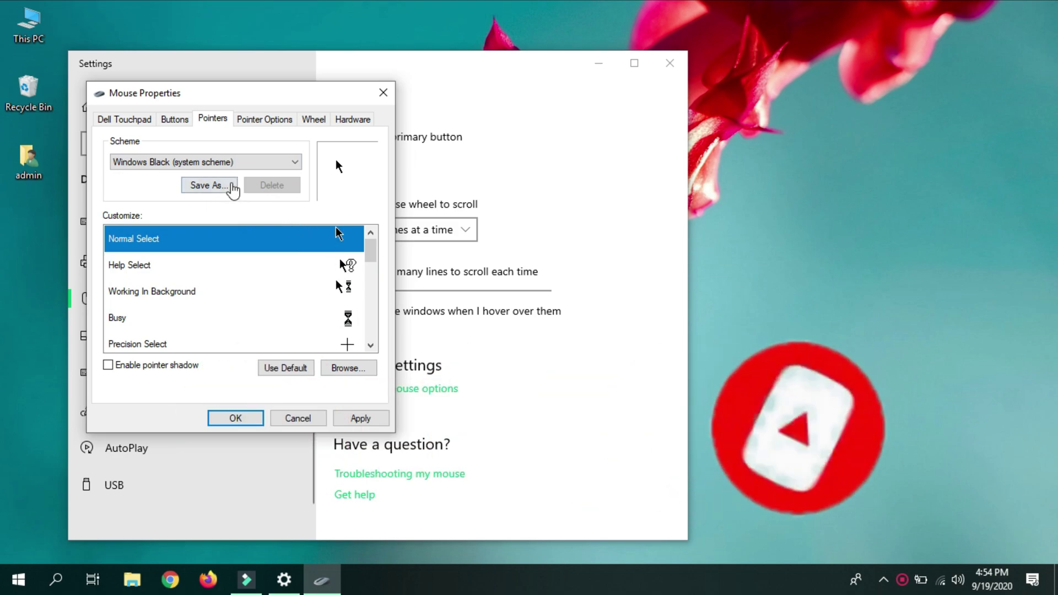
left_click(249, 161)
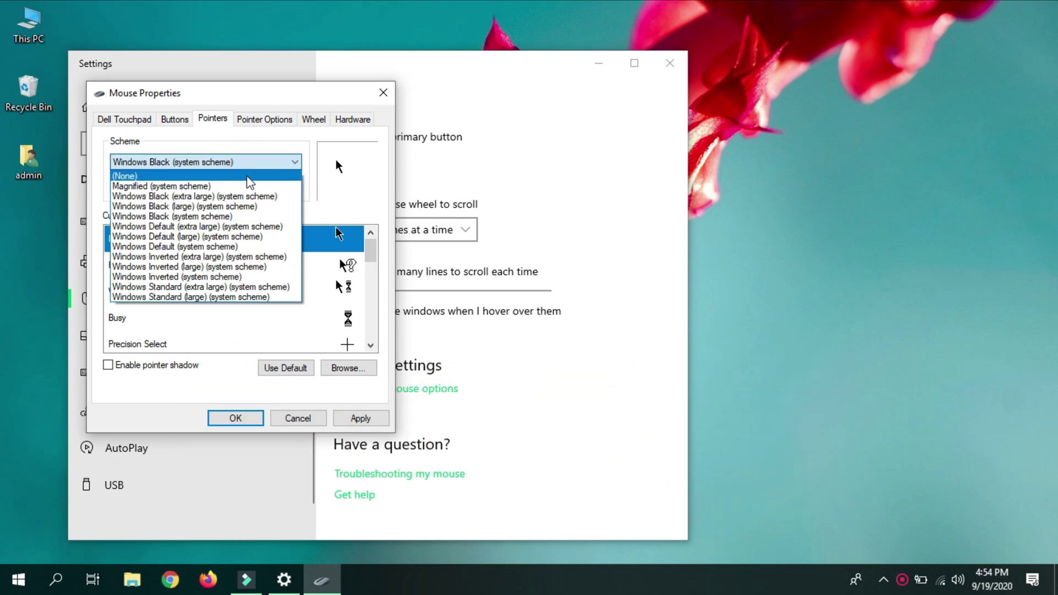
left_click(247, 177)
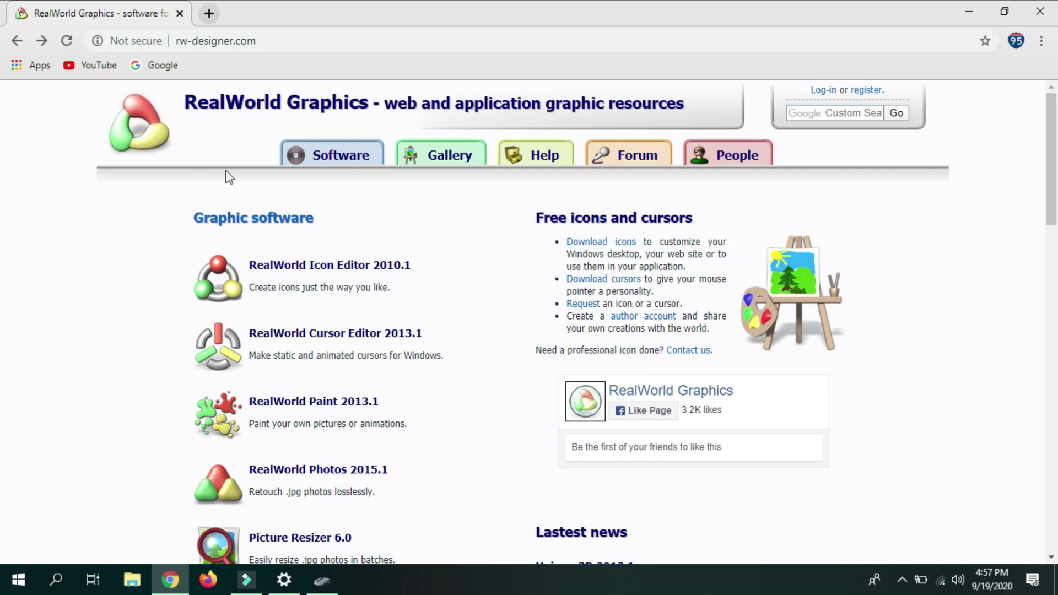
Step: Switch to Chrome, open the RealWorld Graphics gallery, and search its icon and cursor libraries for "cursor highlight"
left_click(440, 158)
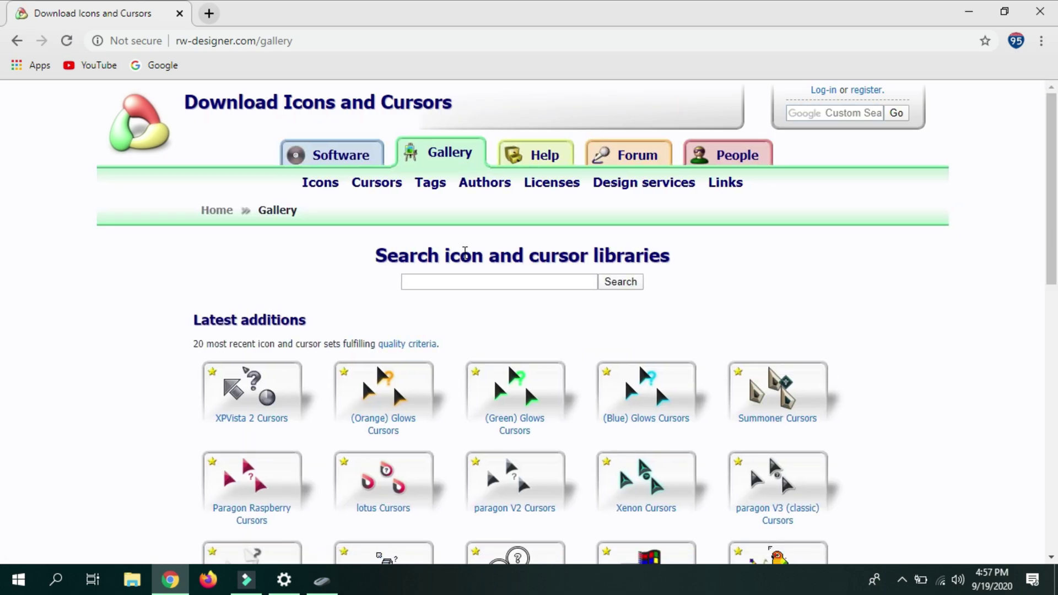
scroll(6, 259, "down", 4)
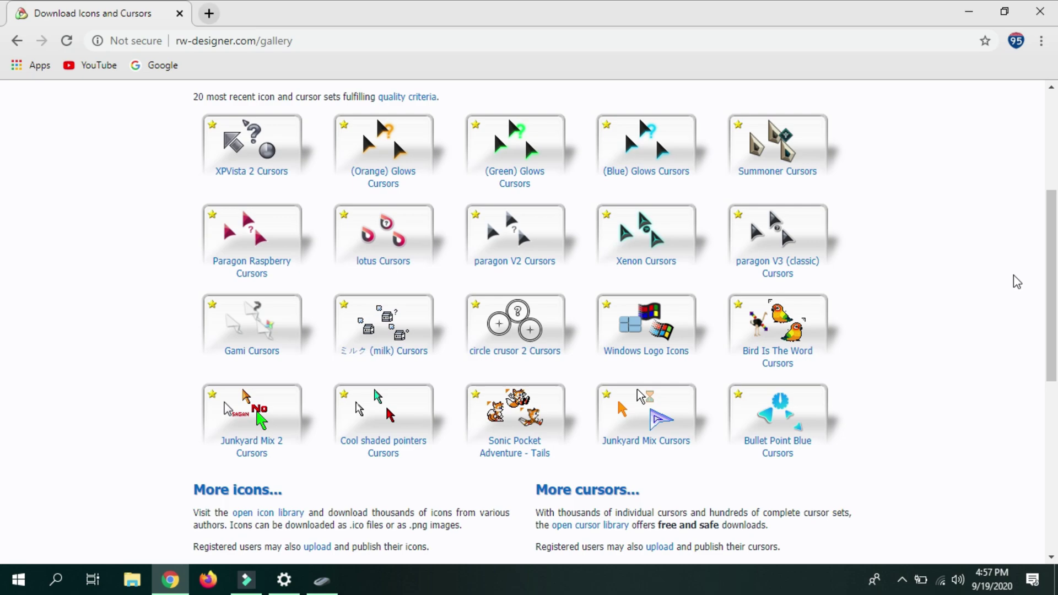
scroll(900, 173, "up", 2)
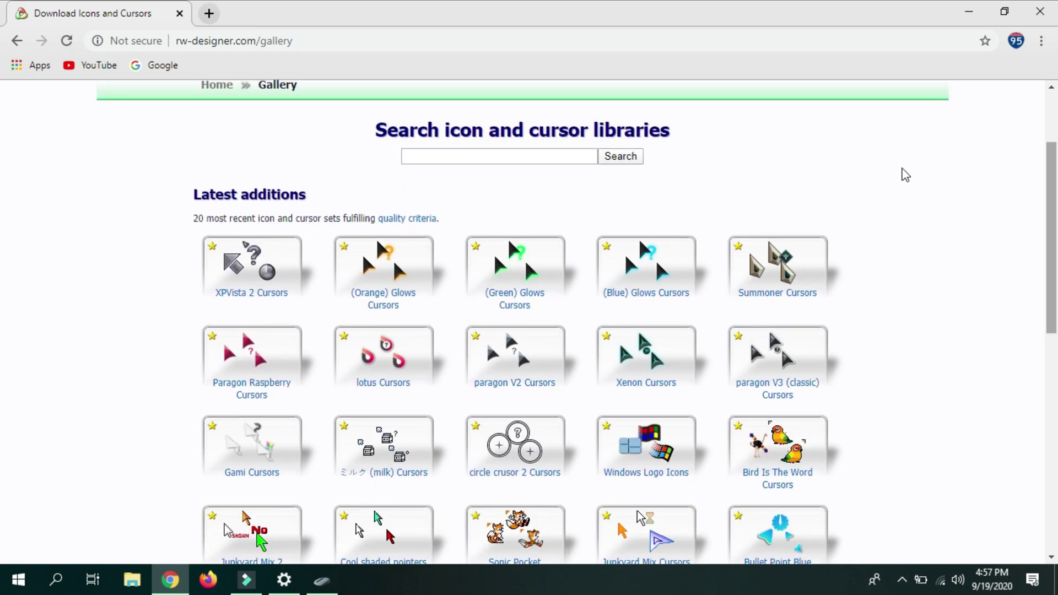
left_click(522, 160)
type("cursor")
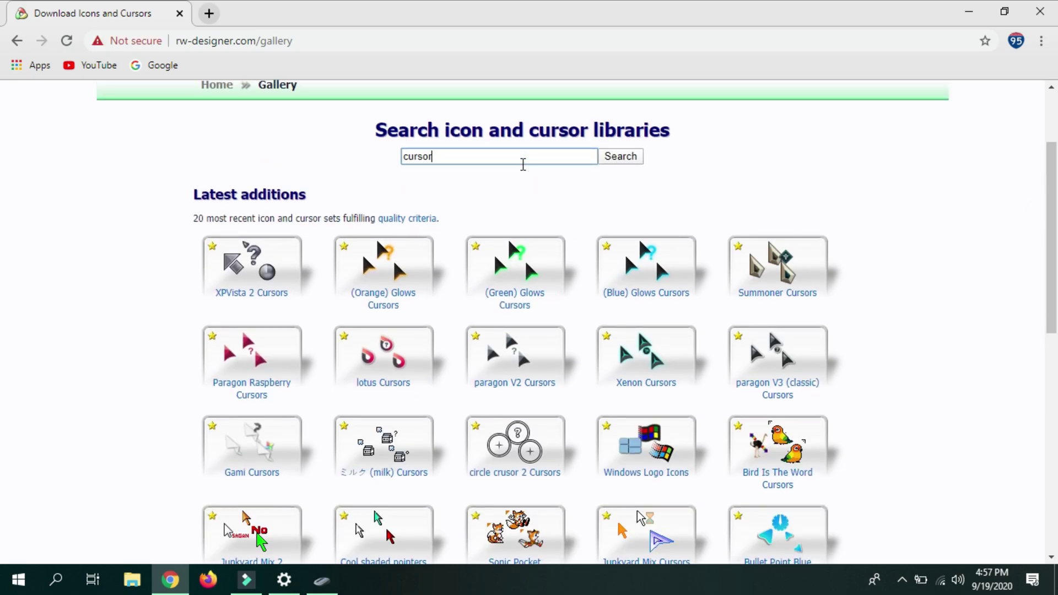
type(" highlight")
key("Return")
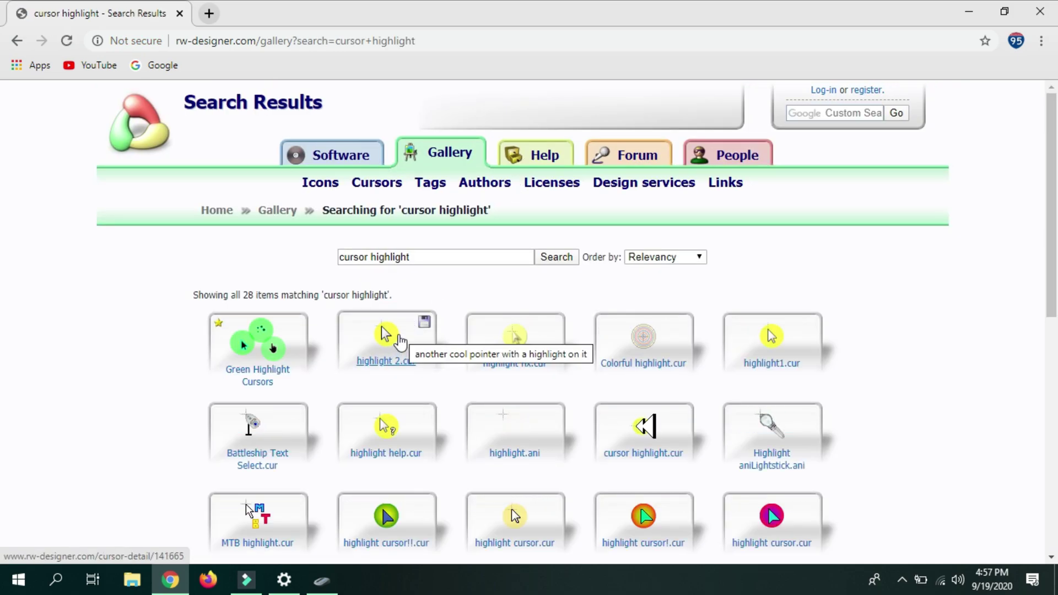
Step: Examine the highlight cursors in the search results and compare them with the pointer types listed in Mouse Properties
left_click_drag(1049, 253, 1046, 364)
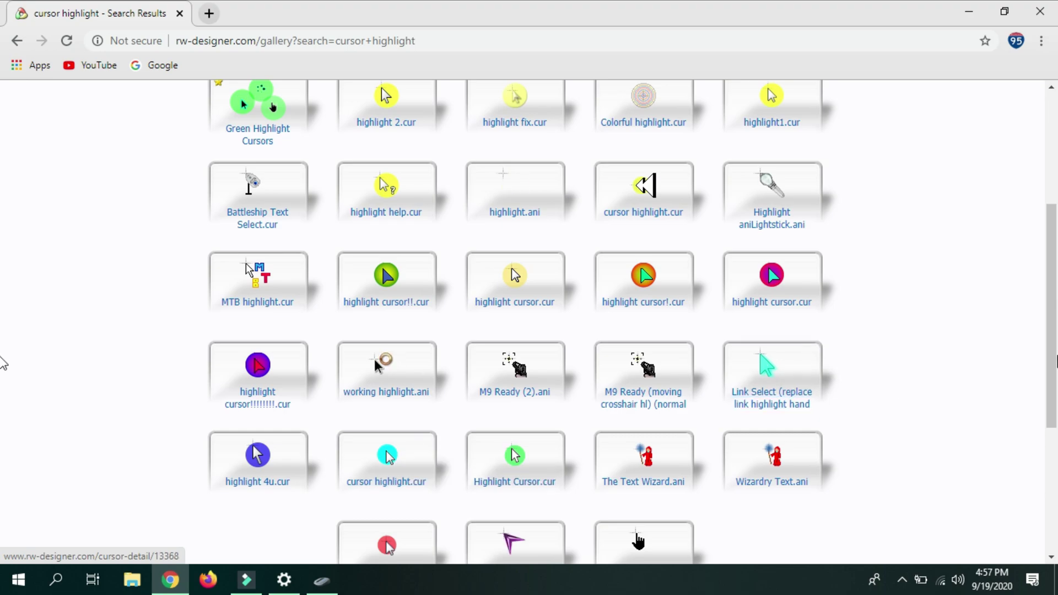
scroll(3, 308, "up", 1)
scroll(3, 307, "up", 4)
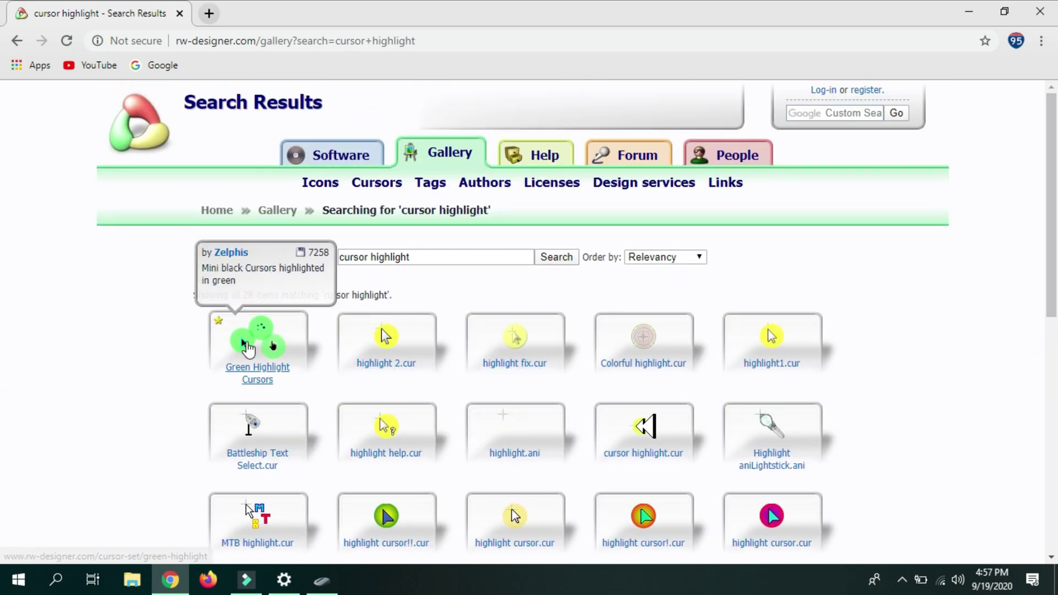
left_click(291, 578)
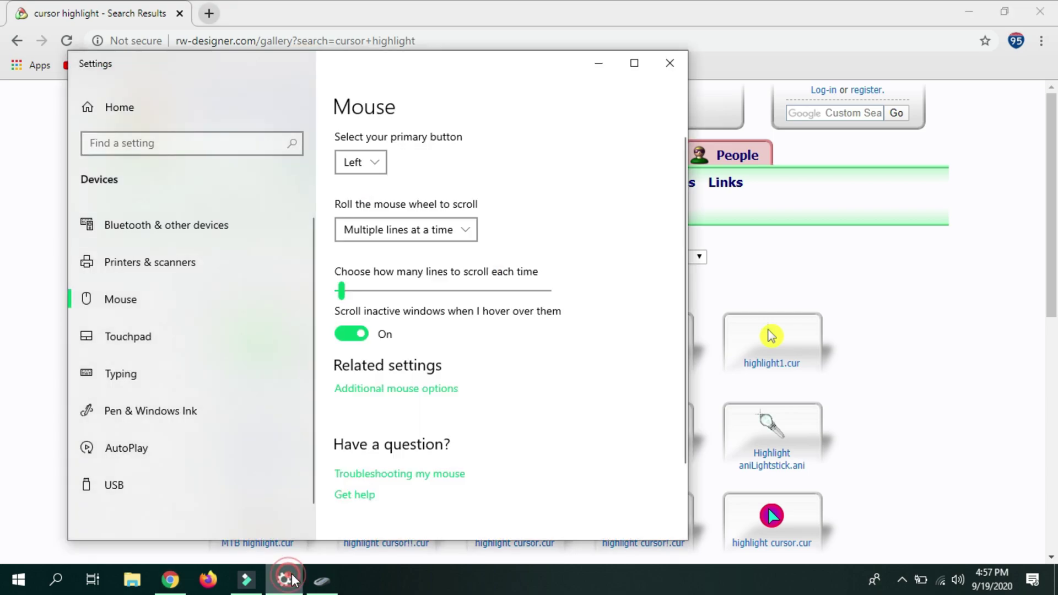
left_click(321, 580)
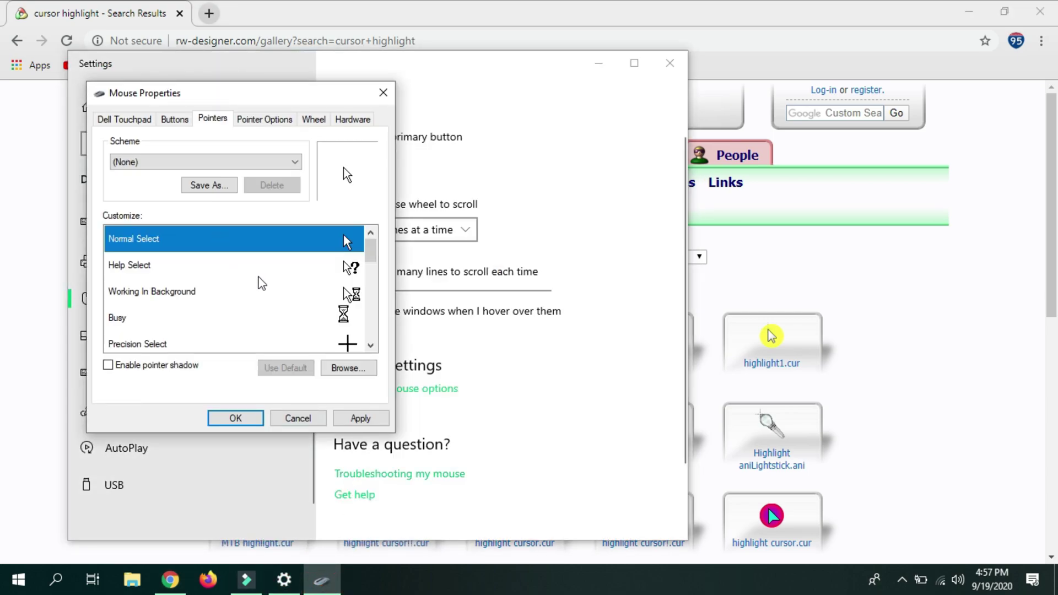
scroll(262, 283, "down", 2)
scroll(261, 284, "down", 4)
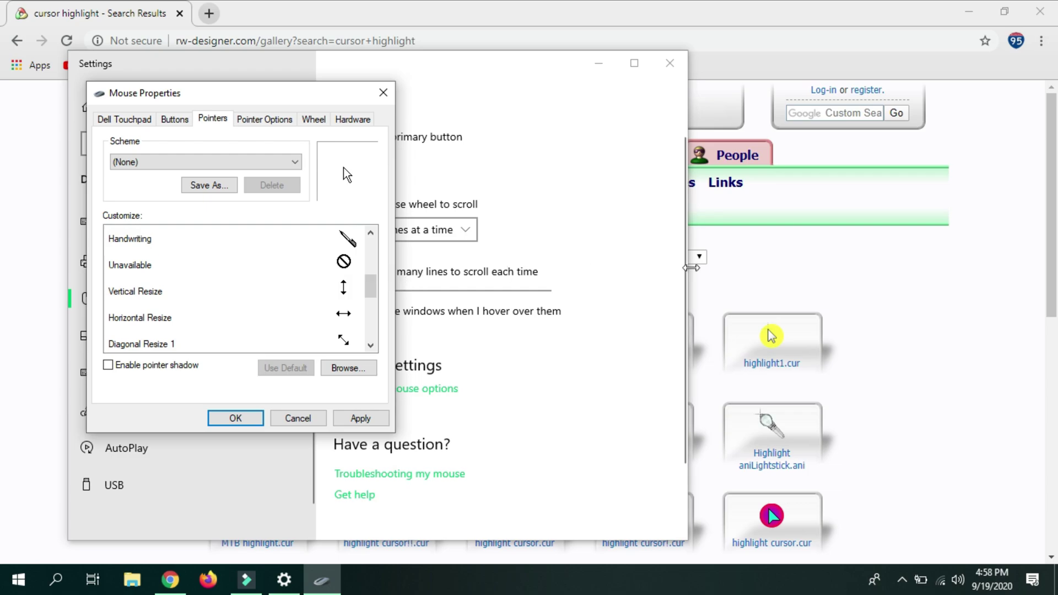
Step: Return to the cursor search results in Chrome and download the highlight 2.cur file from its details page
left_click(779, 272)
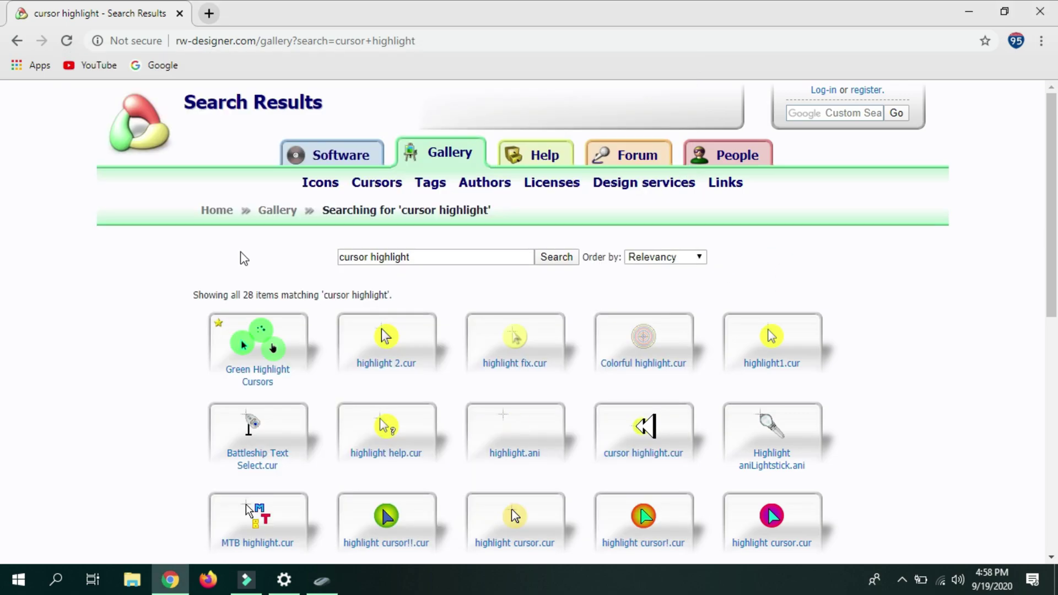
mouse_move(242, 331)
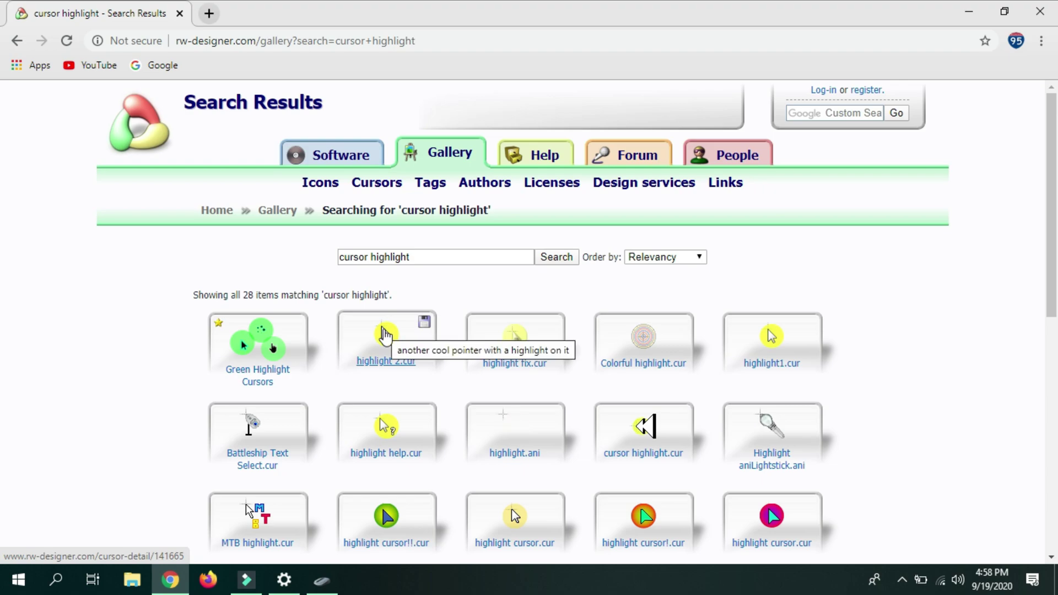
mouse_move(396, 353)
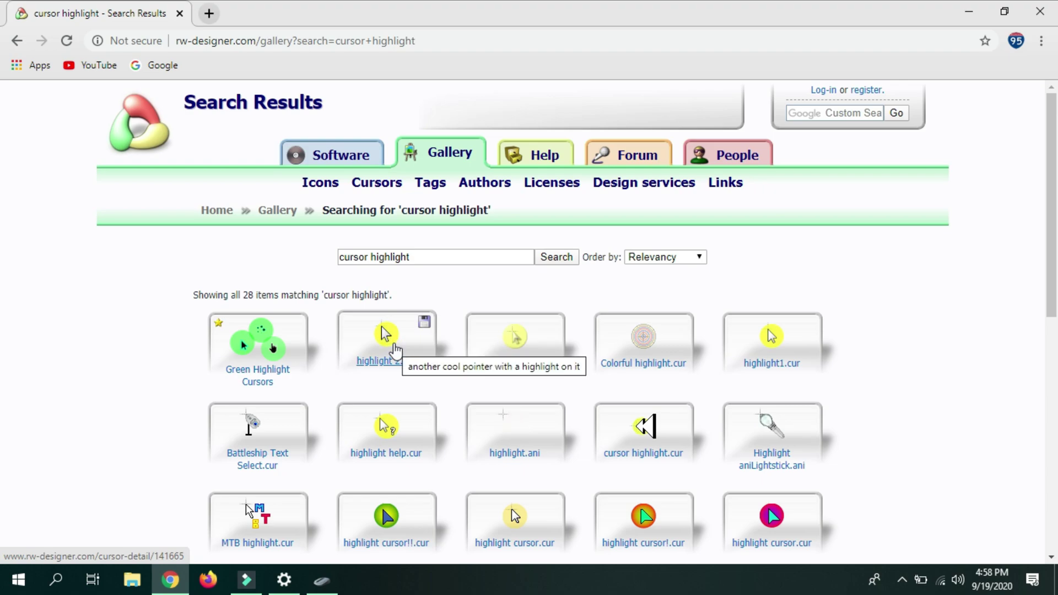
left_click(390, 342)
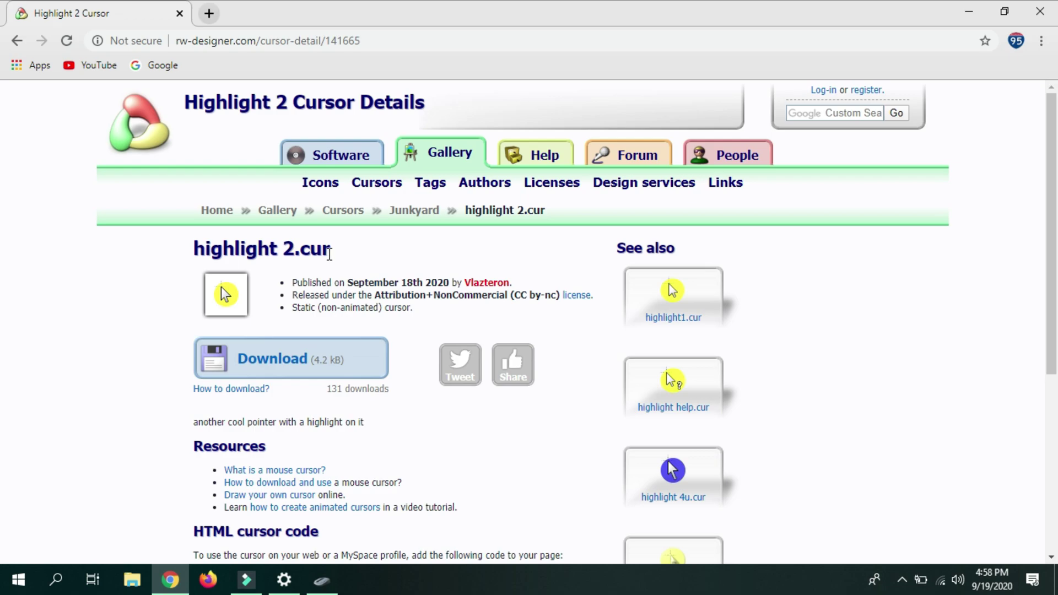
left_click(308, 357)
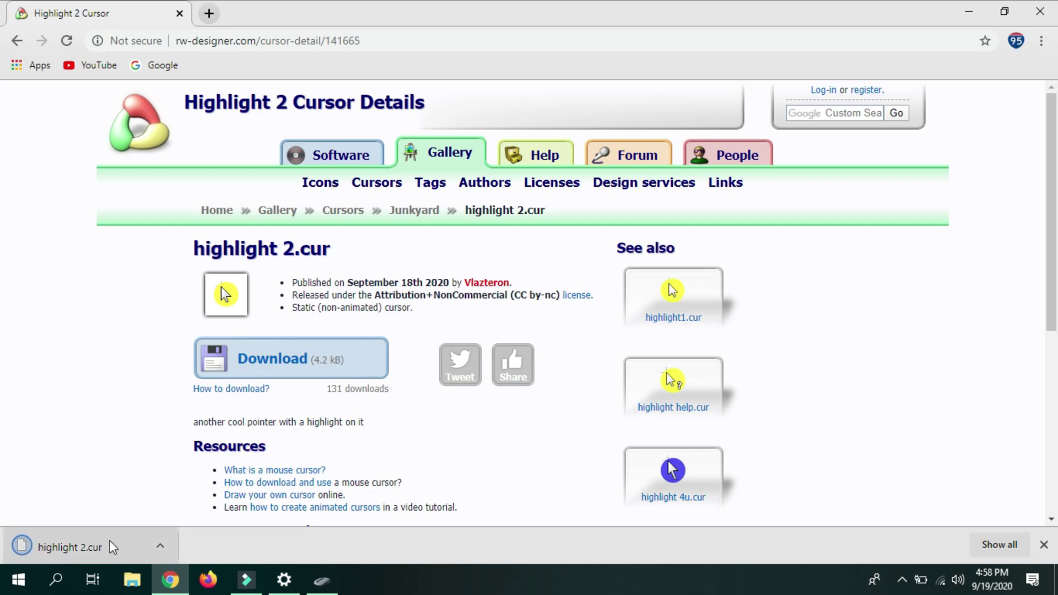
left_click(70, 540)
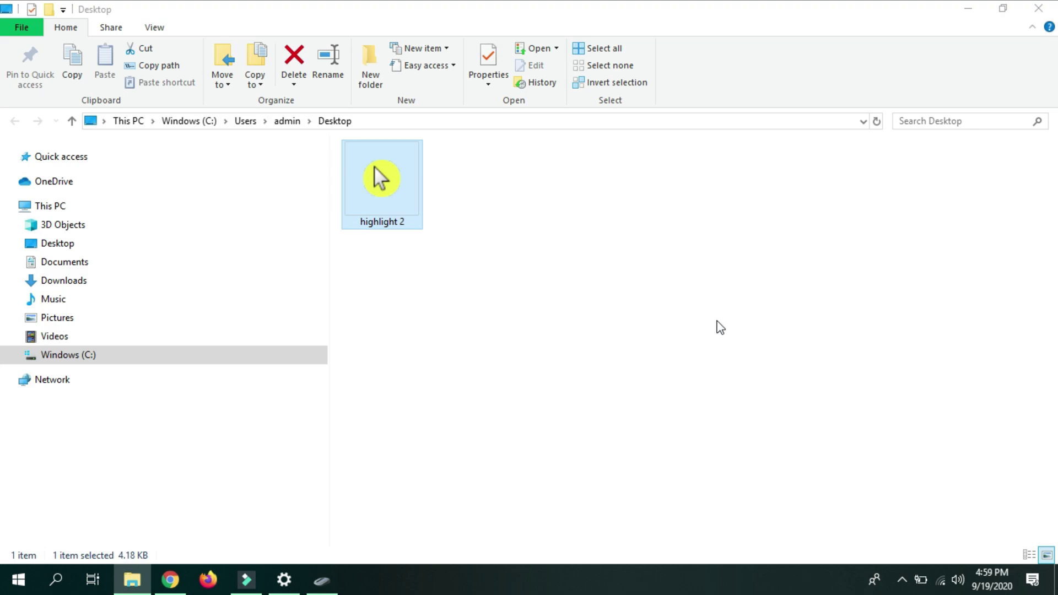
Step: Look through the cursor files in C:\Windows\Cursors, and return to the Desktop folder containing the highlight 2 file
left_click(117, 361)
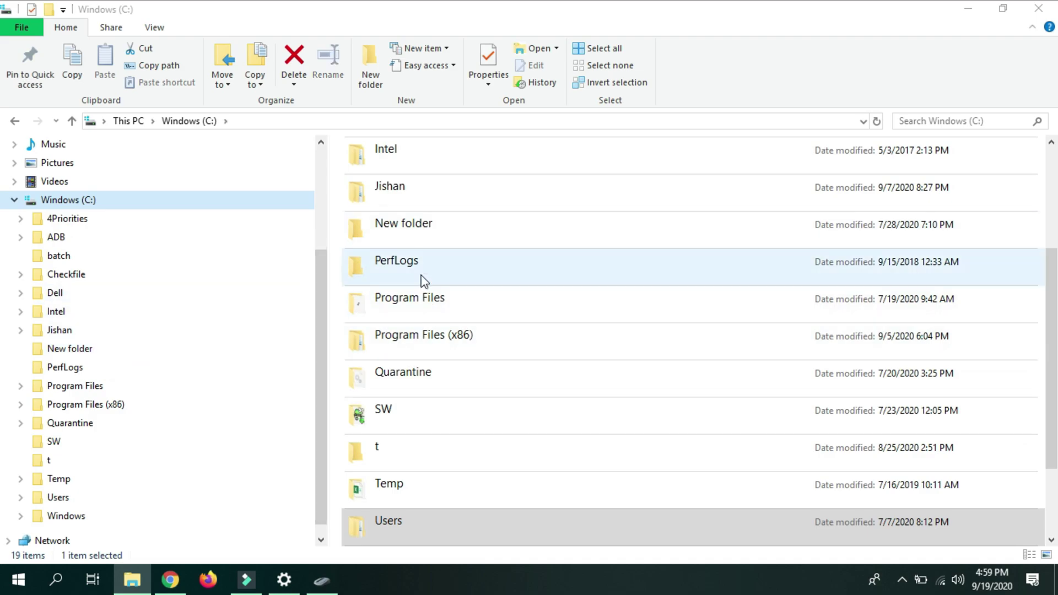
scroll(434, 349, "down", 3)
double_click(445, 460)
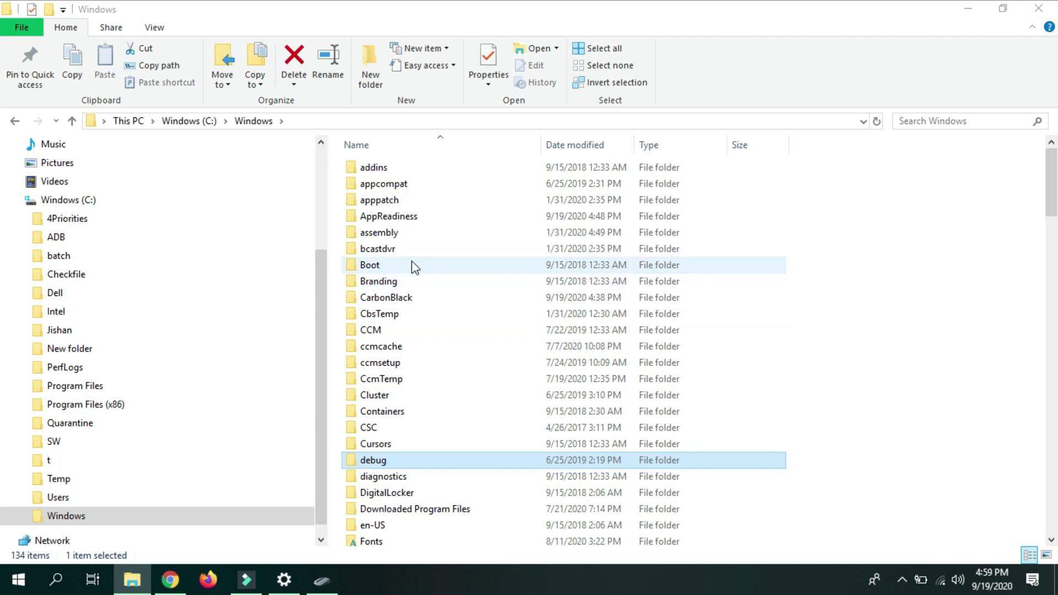
double_click(427, 444)
scroll(432, 278, "down", 4)
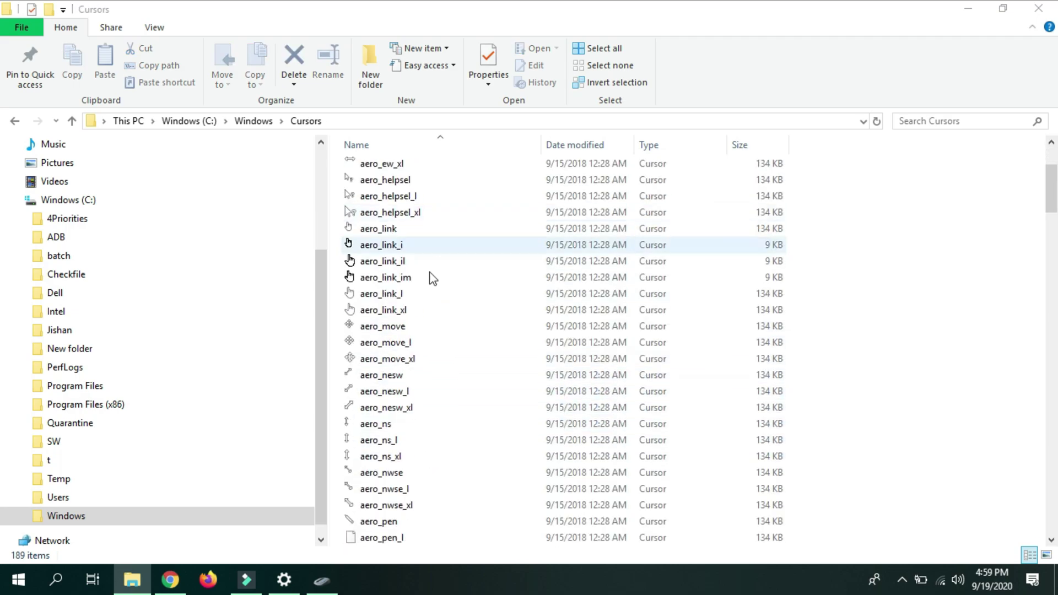
scroll(435, 330, "down", 3)
scroll(449, 298, "down", 8)
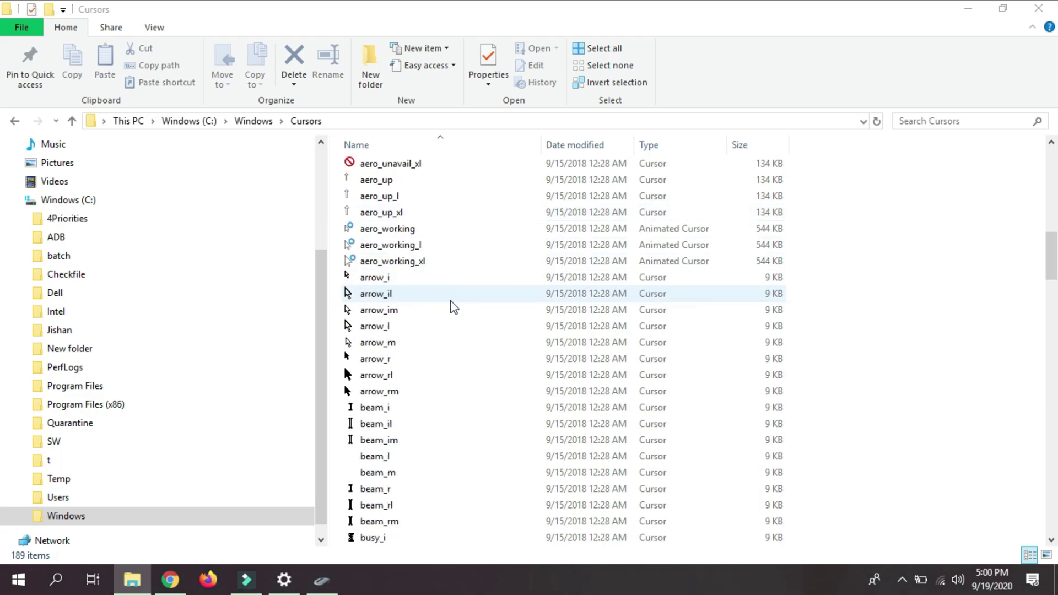
scroll(449, 300, "down", 4)
left_click(15, 121)
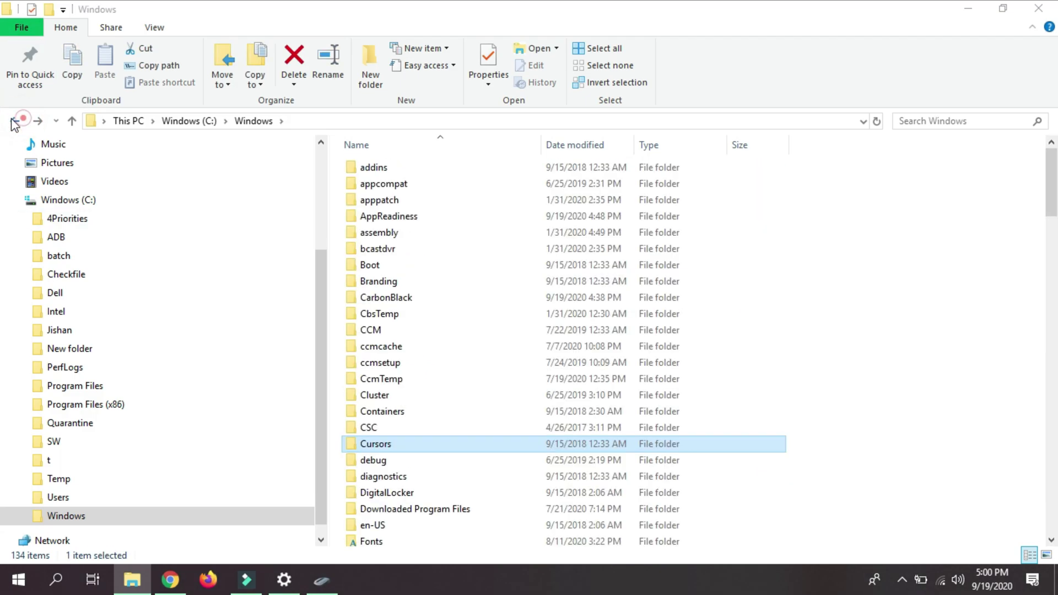
left_click(15, 121)
left_click(15, 122)
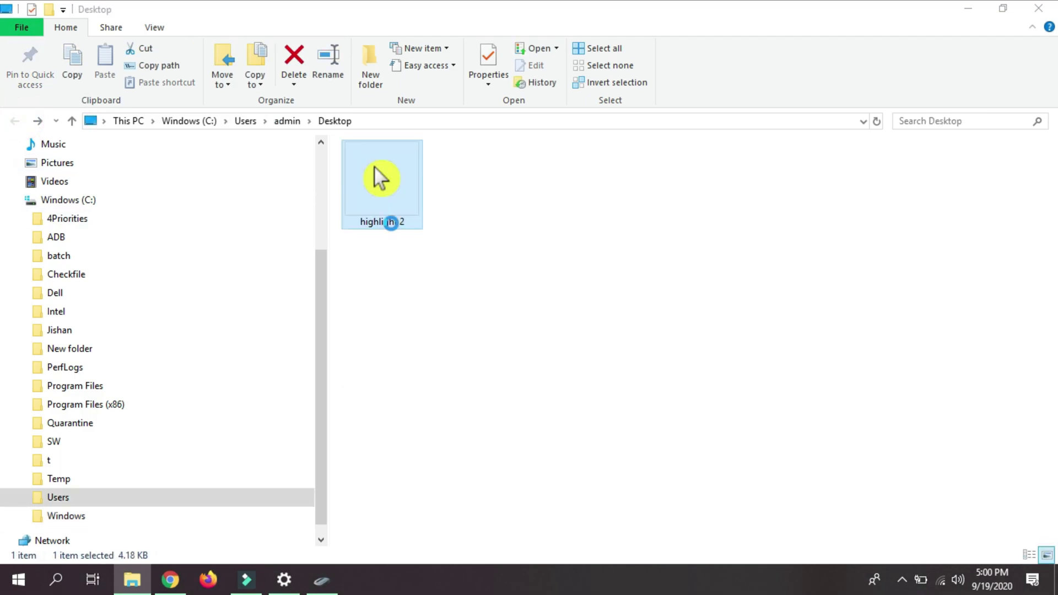
Step: Move the highlight 2 file from the Desktop folder into C:\Windows\Cursors, granting administrator permission for the move
right_click(392, 223)
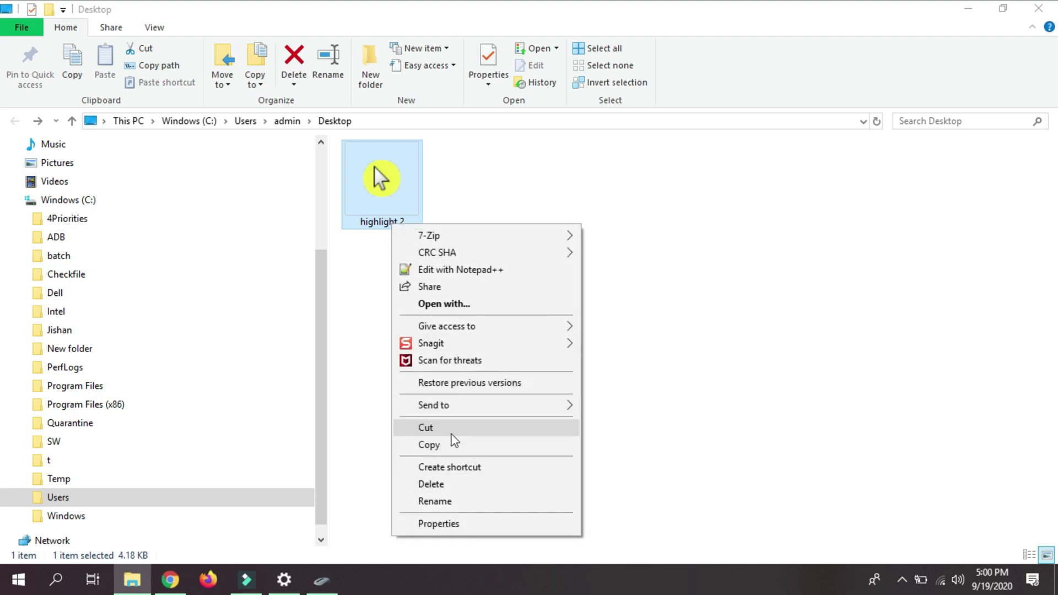
left_click(433, 429)
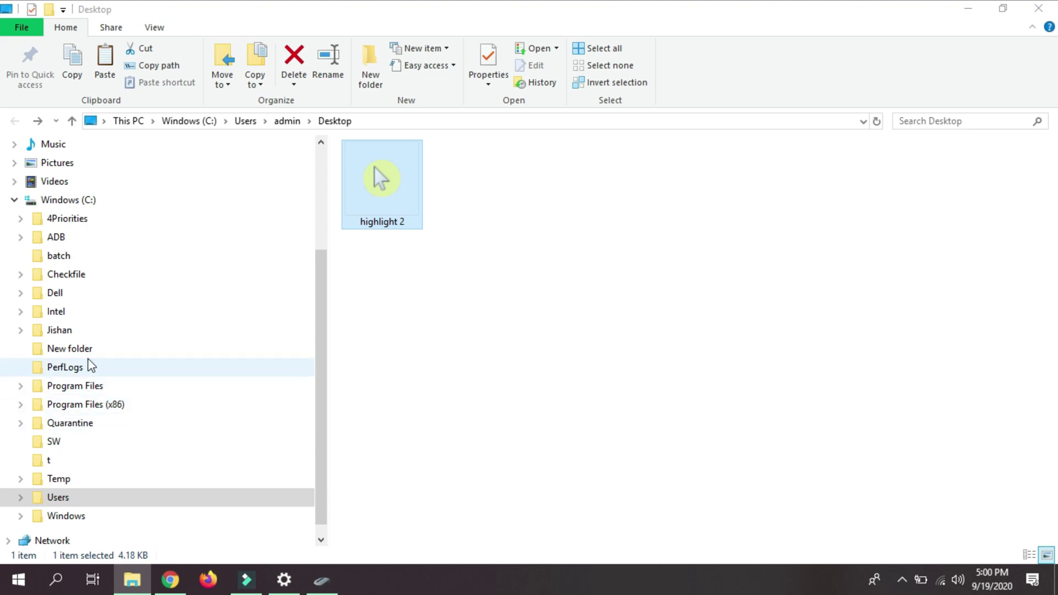
left_click(141, 517)
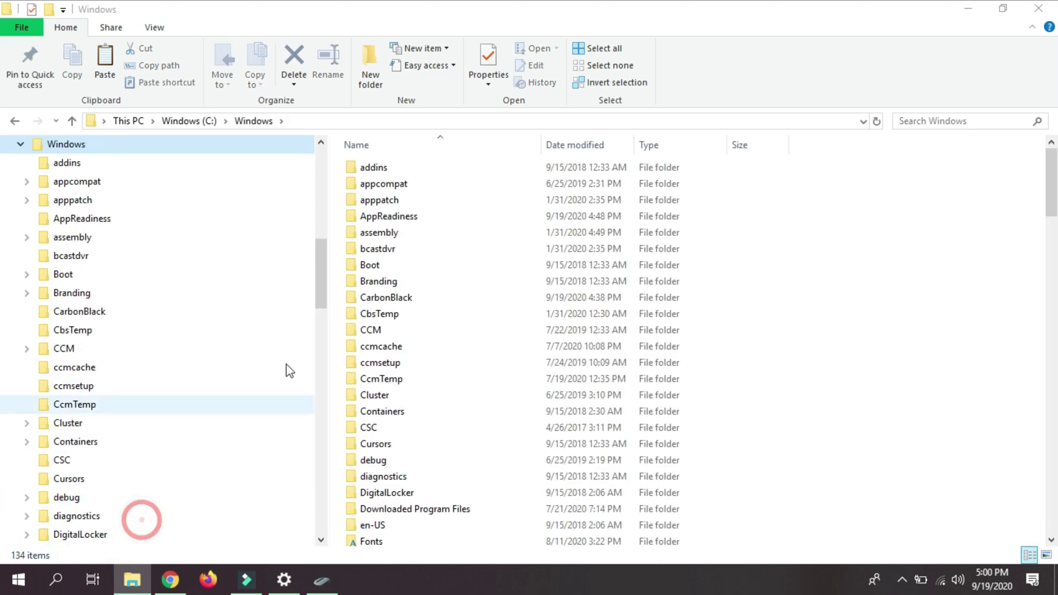
double_click(381, 443)
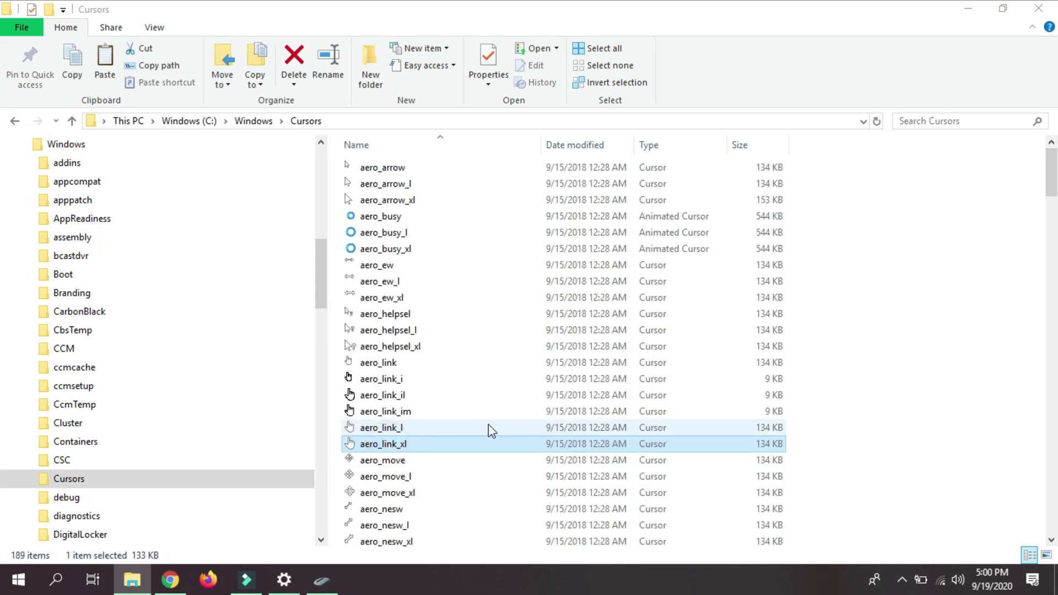
key("ctrl+v")
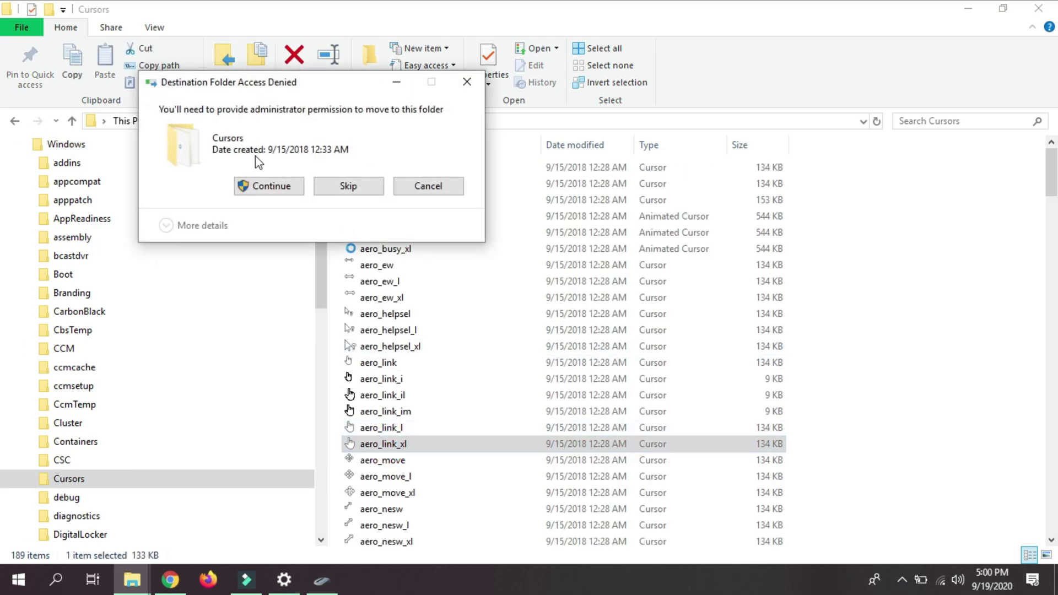
left_click(259, 187)
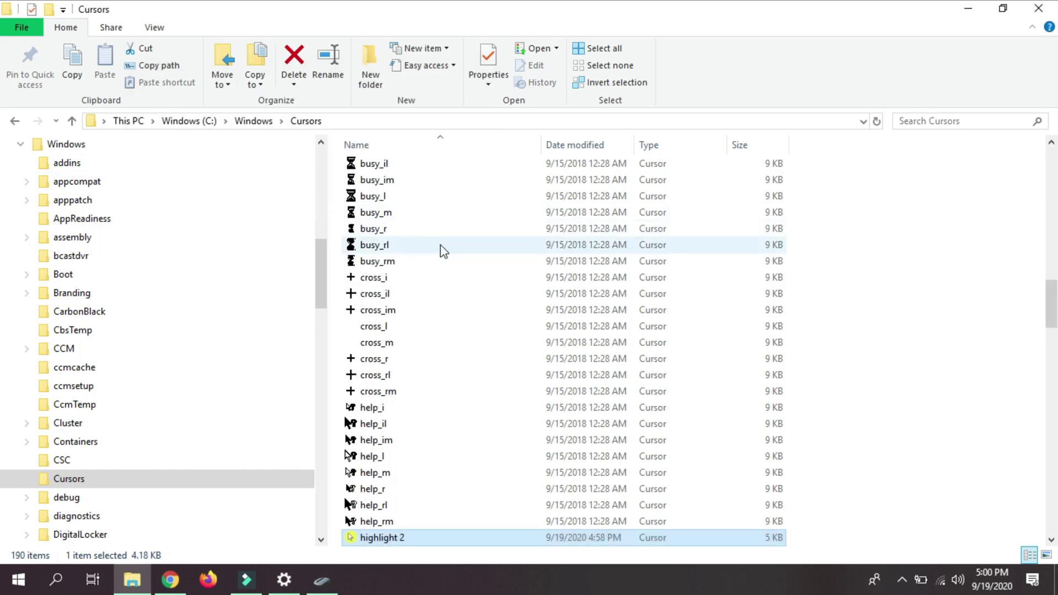
Step: In Mouse Properties, browse the Cursors folder sorted by date modified and load highlight 2 as the Normal Select pointer
left_click(334, 586)
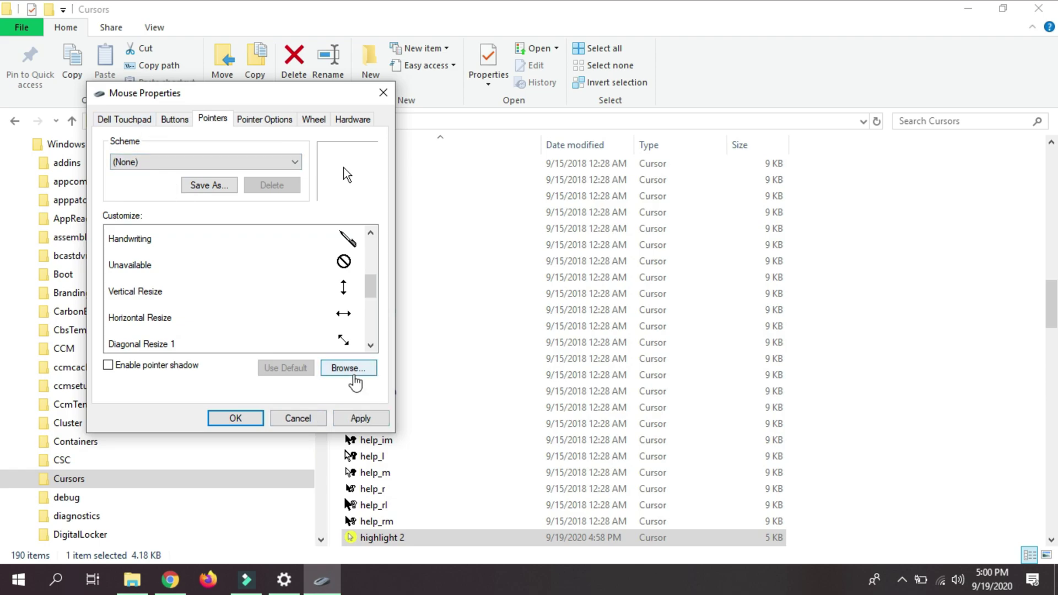
left_click(351, 369)
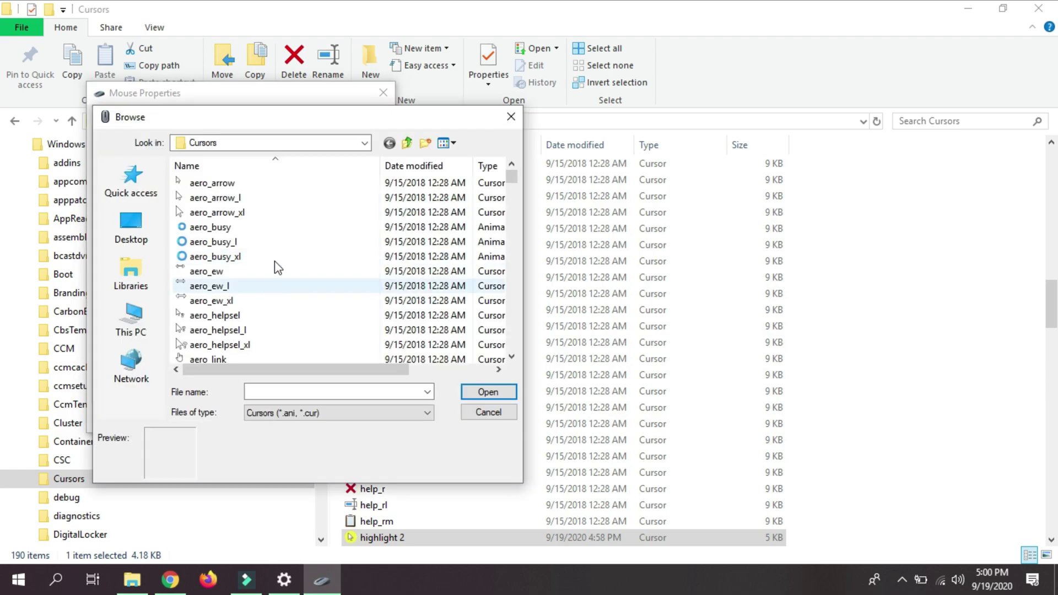
scroll(276, 259, "down", 15)
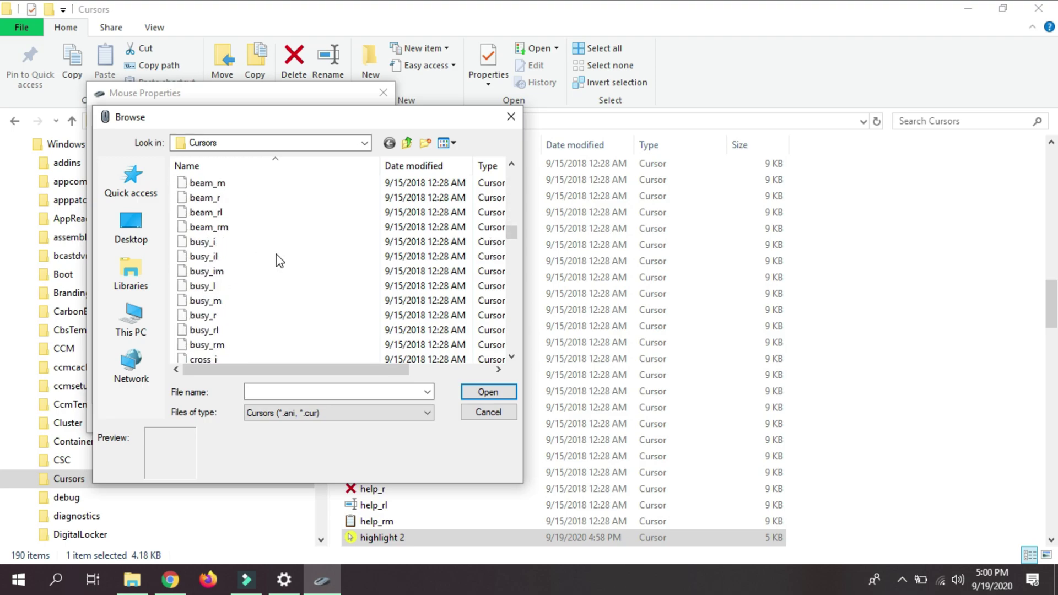
scroll(276, 254, "down", 20)
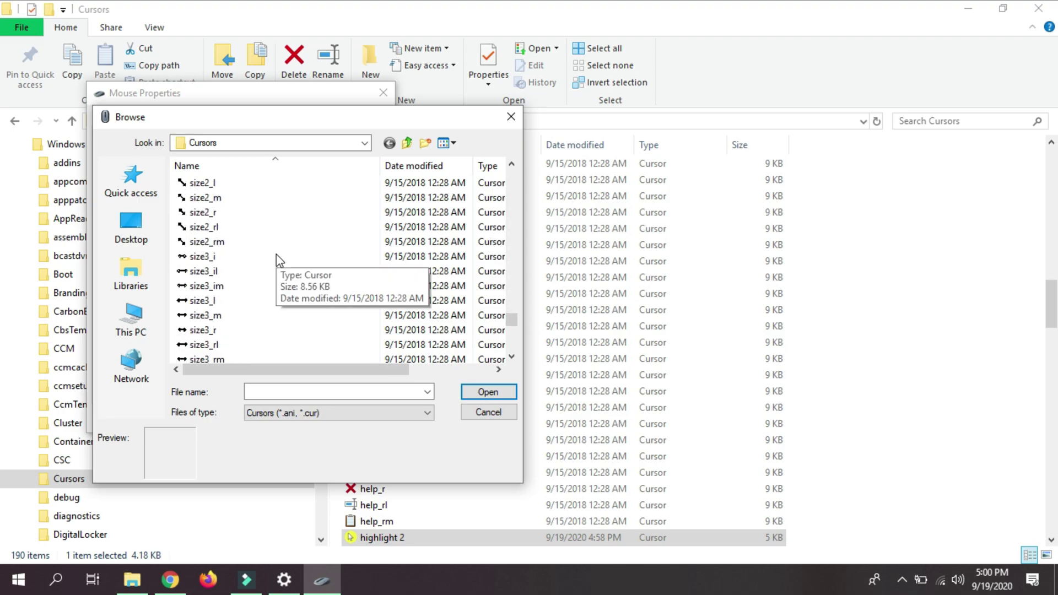
scroll(276, 254, "down", 10)
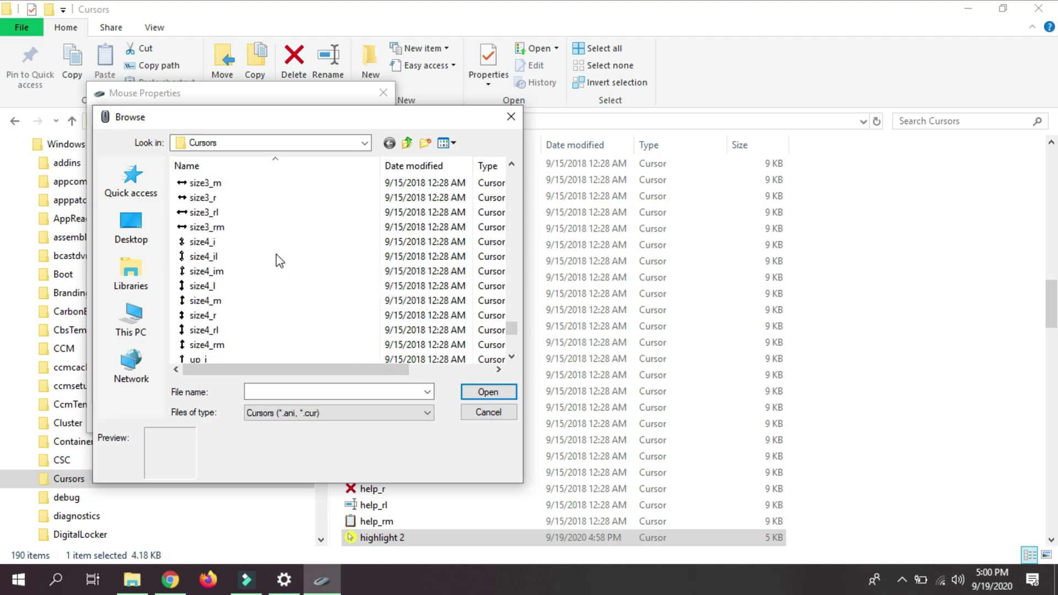
left_click(422, 168)
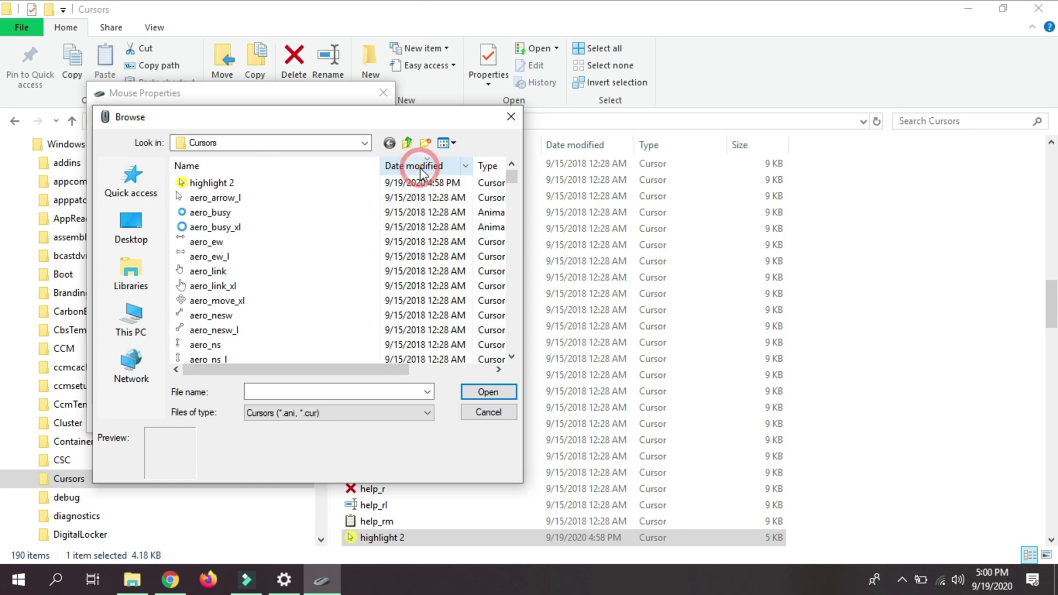
left_click(246, 182)
left_click(474, 392)
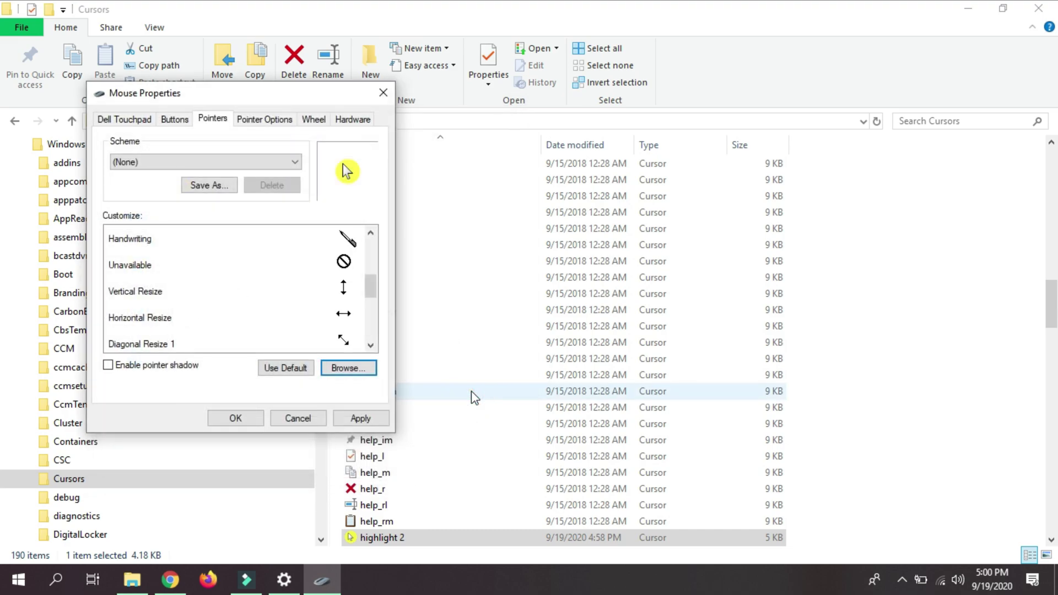
Step: Apply the highlight pointer for Normal Select and minimize the File Explorer window
scroll(342, 286, "up", 3)
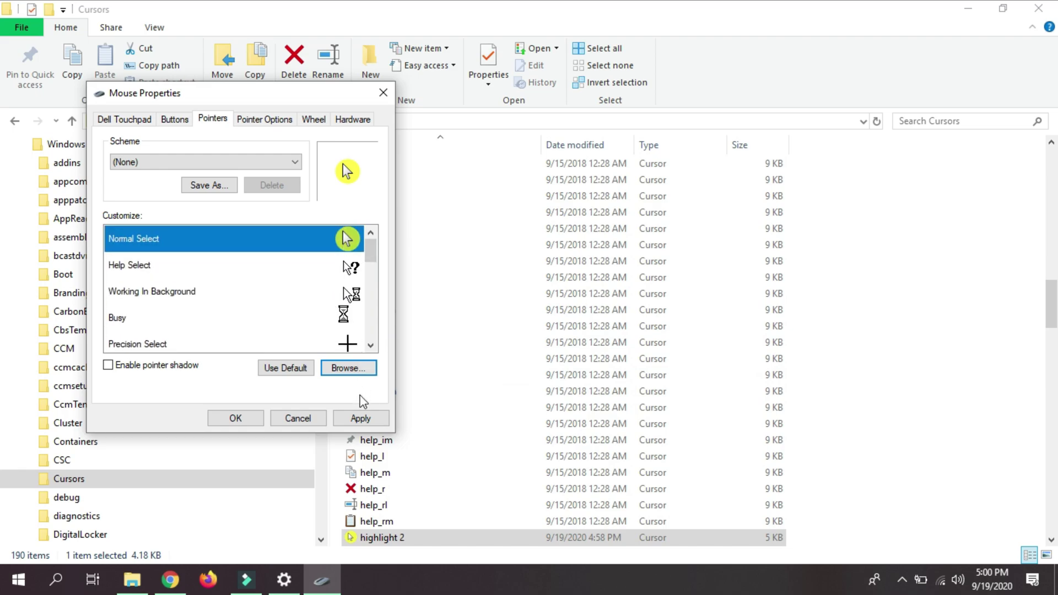
left_click(246, 163)
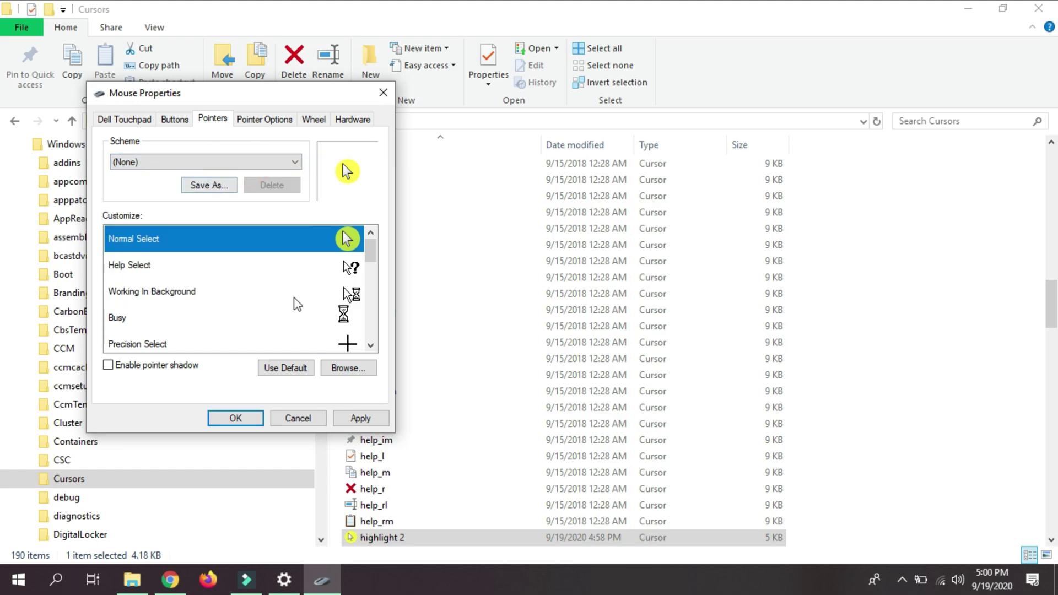
left_click(364, 419)
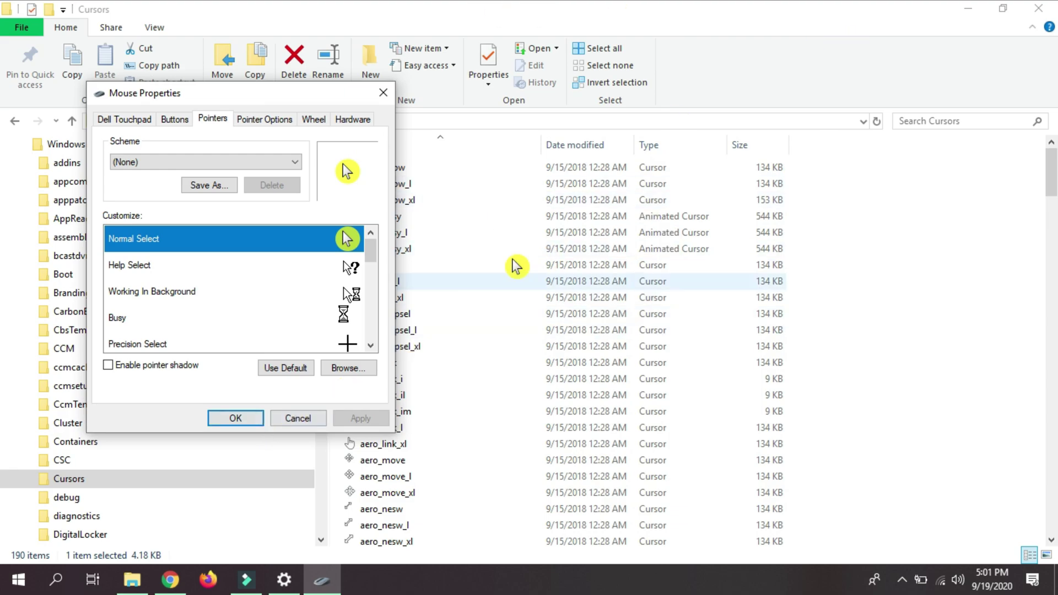
left_click(965, 9)
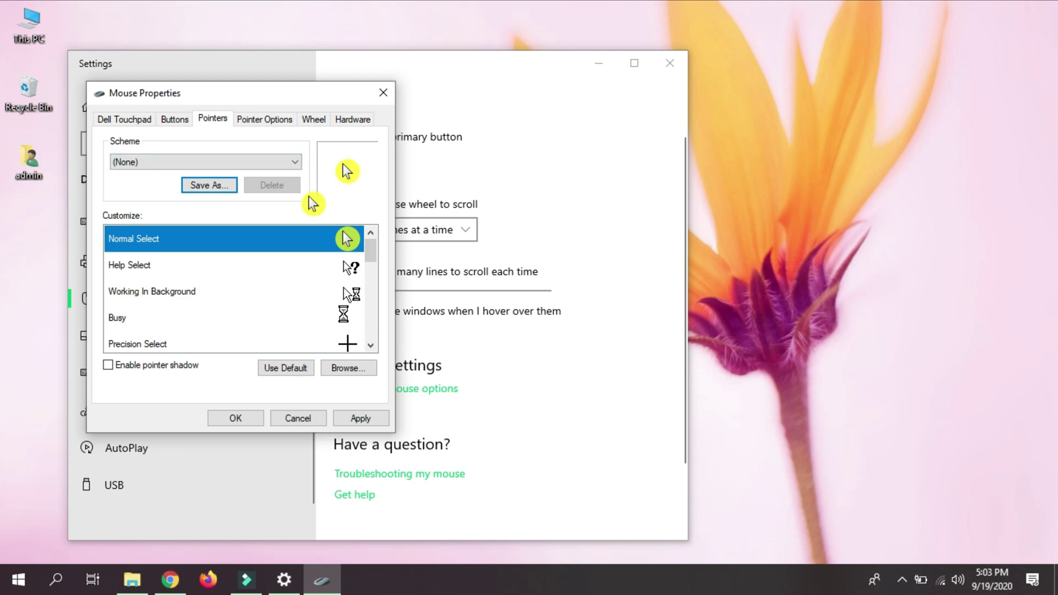
Step: Save the current pointer set as a scheme named "Highlight Cursor" and apply it
left_click(209, 189)
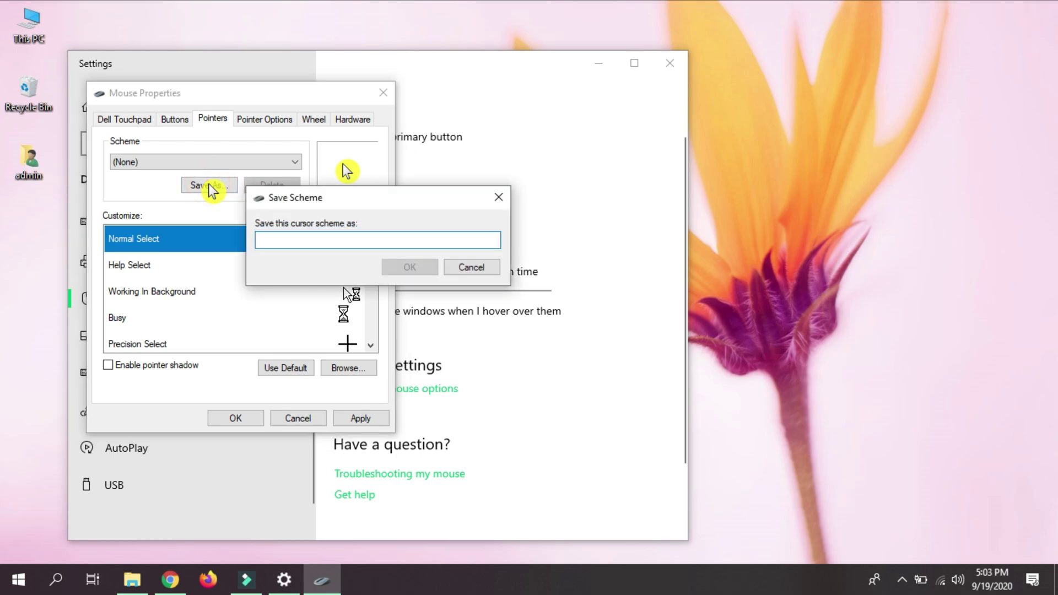
type("Highlight")
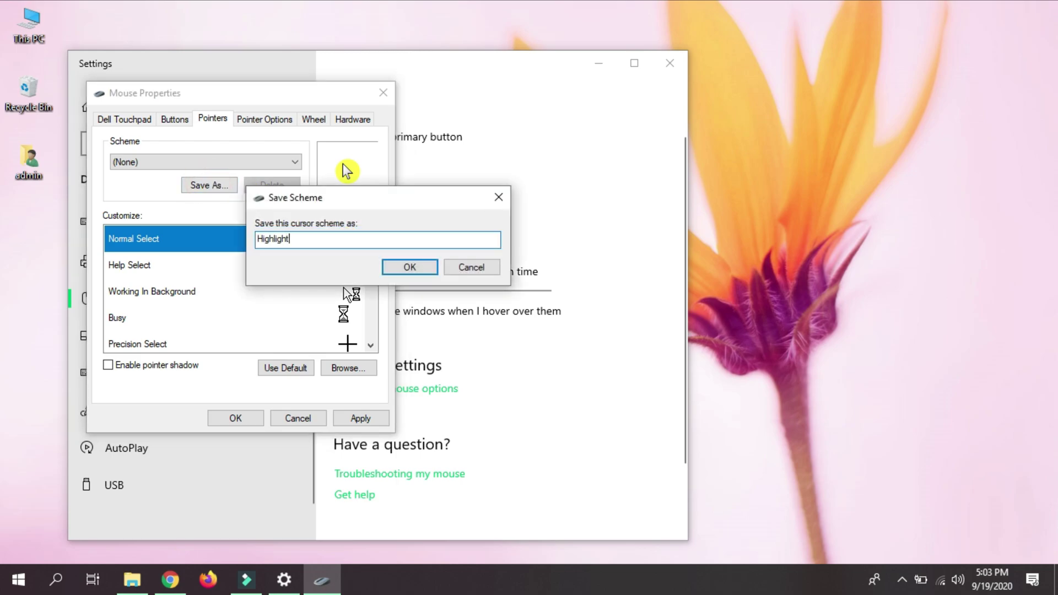
type(" Cursor")
left_click(411, 269)
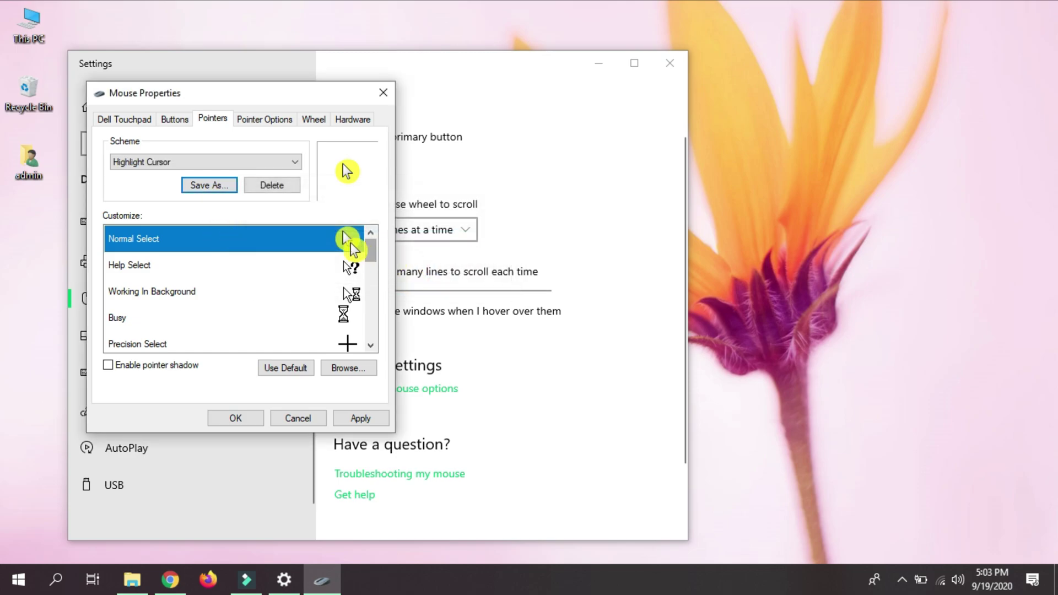
left_click(365, 419)
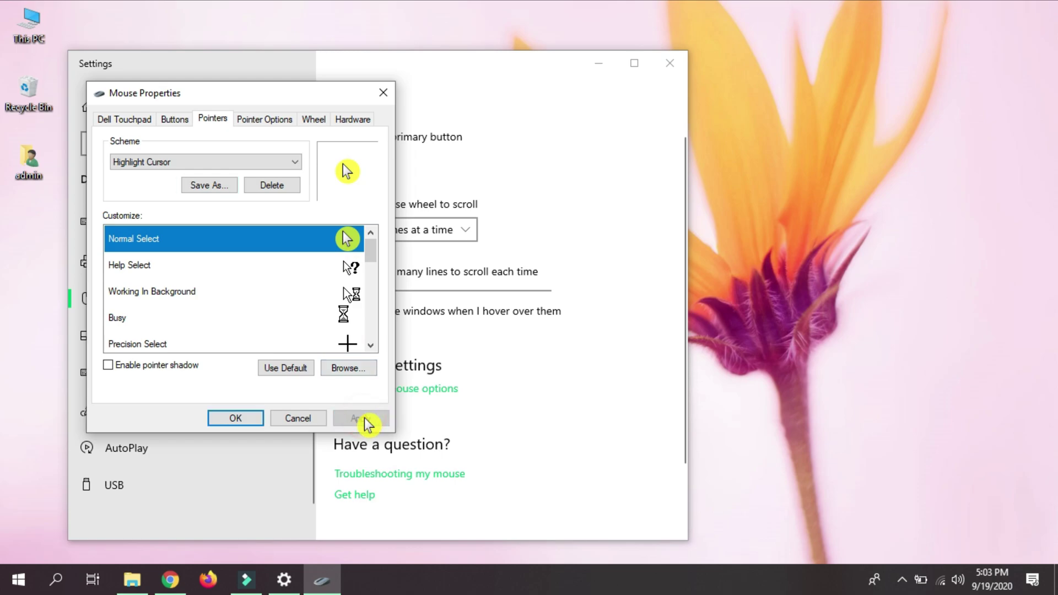
Step: Switch the pointer scheme to (None) and back to Highlight Cursor, applying each change
left_click(267, 163)
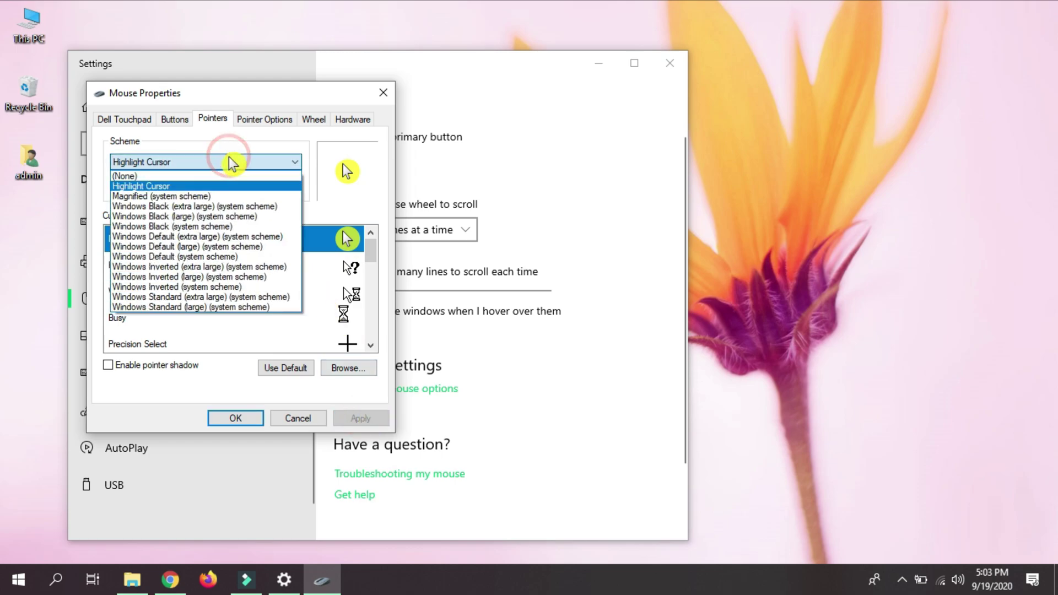
left_click(229, 177)
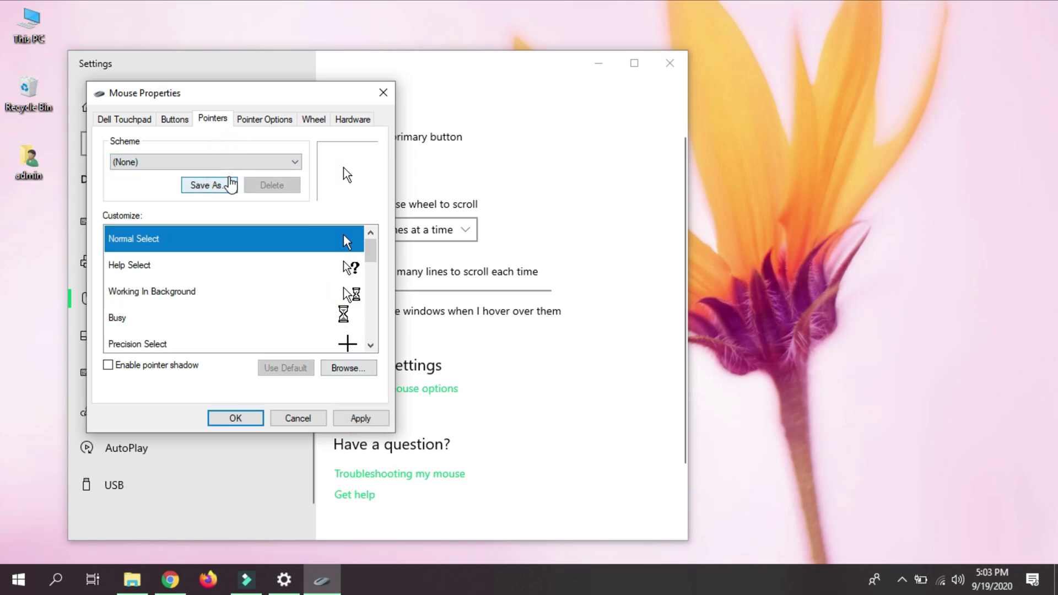
left_click(359, 421)
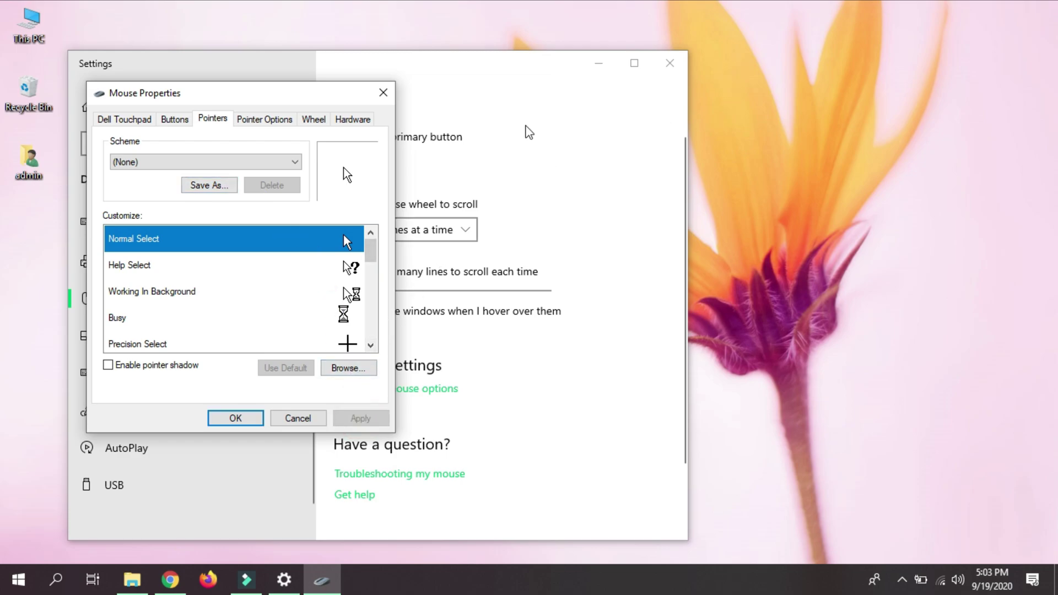
left_click(160, 166)
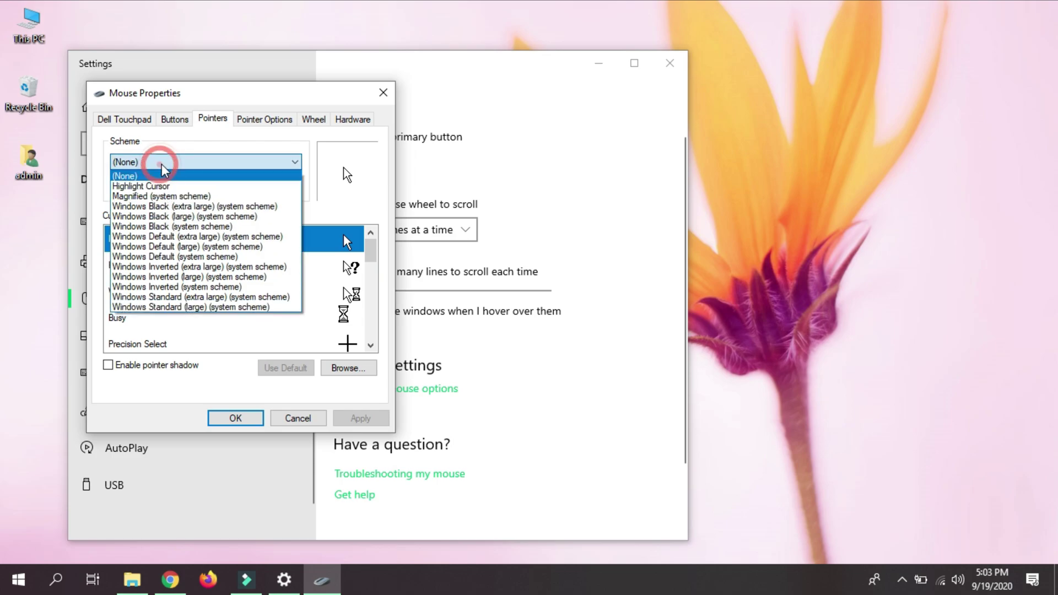
left_click(185, 187)
left_click(359, 418)
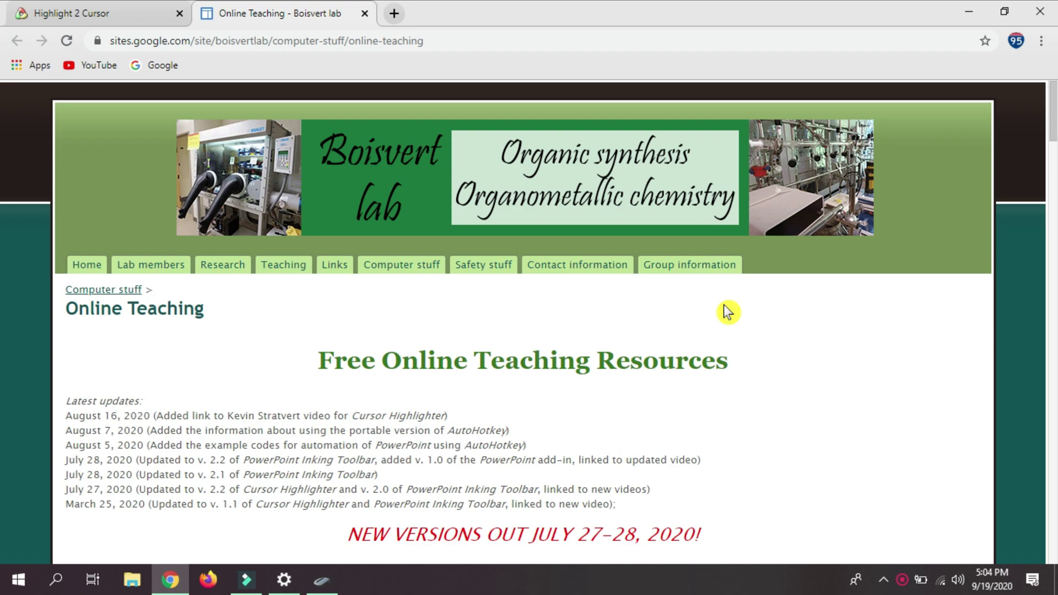
Step: Return to Mouse Properties, apply the (None) pointer scheme, and go back to the Online Teaching page in Chrome
left_click(283, 580)
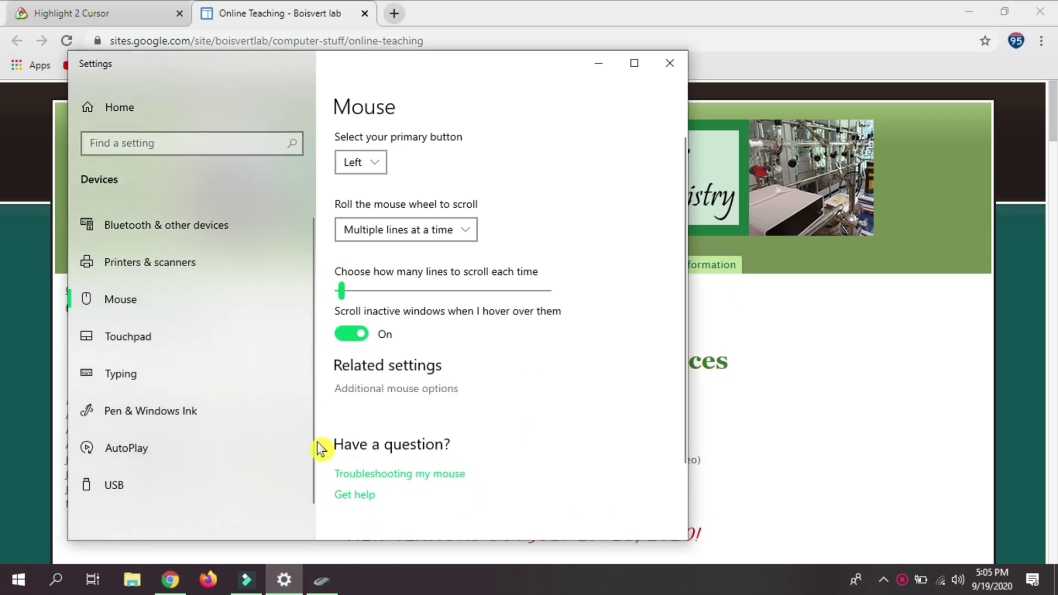
left_click(322, 580)
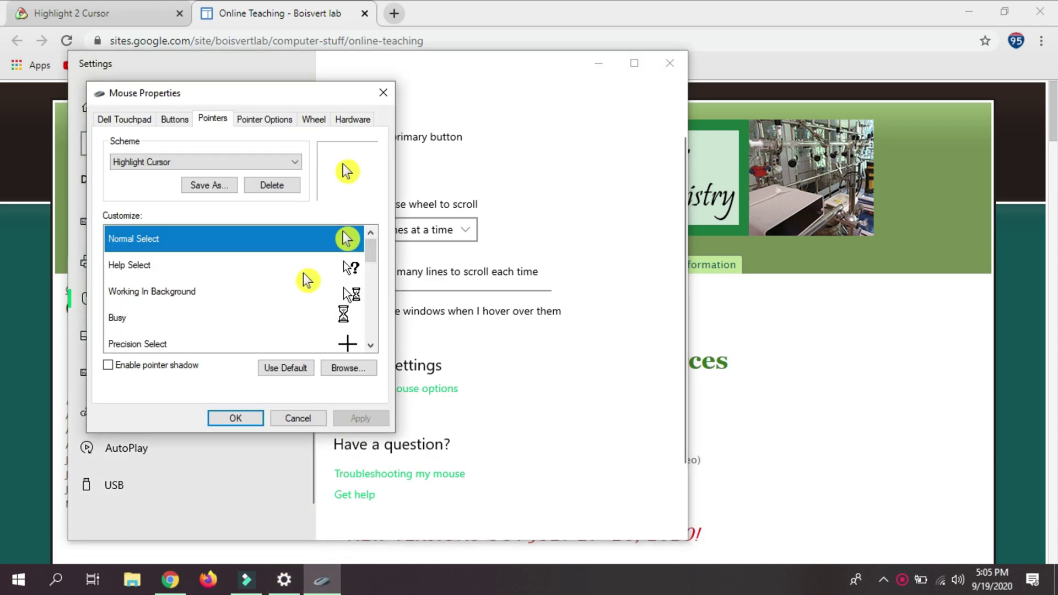
left_click(209, 163)
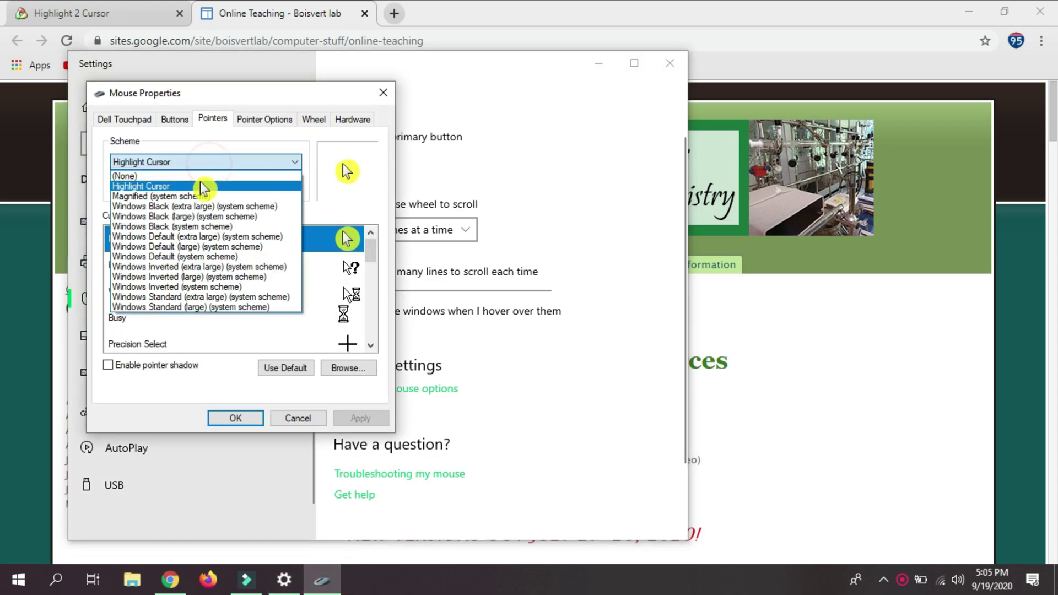
left_click(204, 176)
left_click(359, 417)
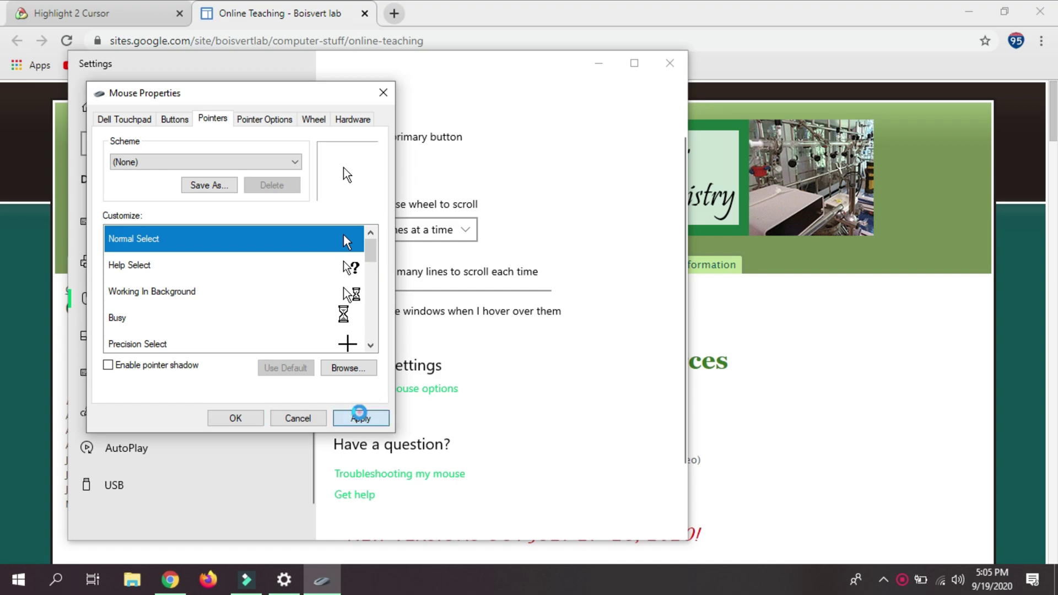
left_click(777, 281)
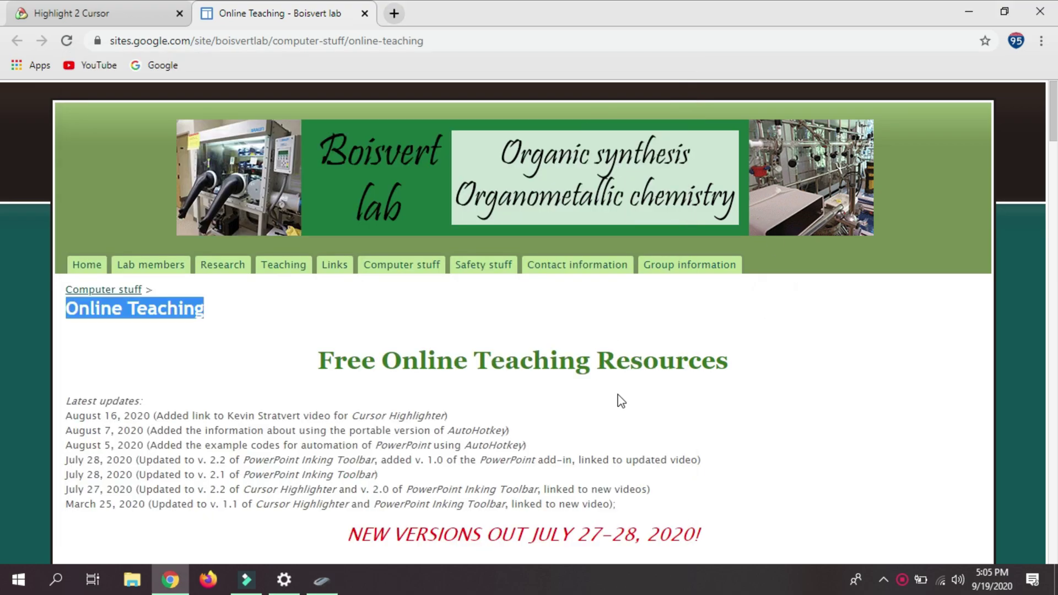
left_click(842, 387)
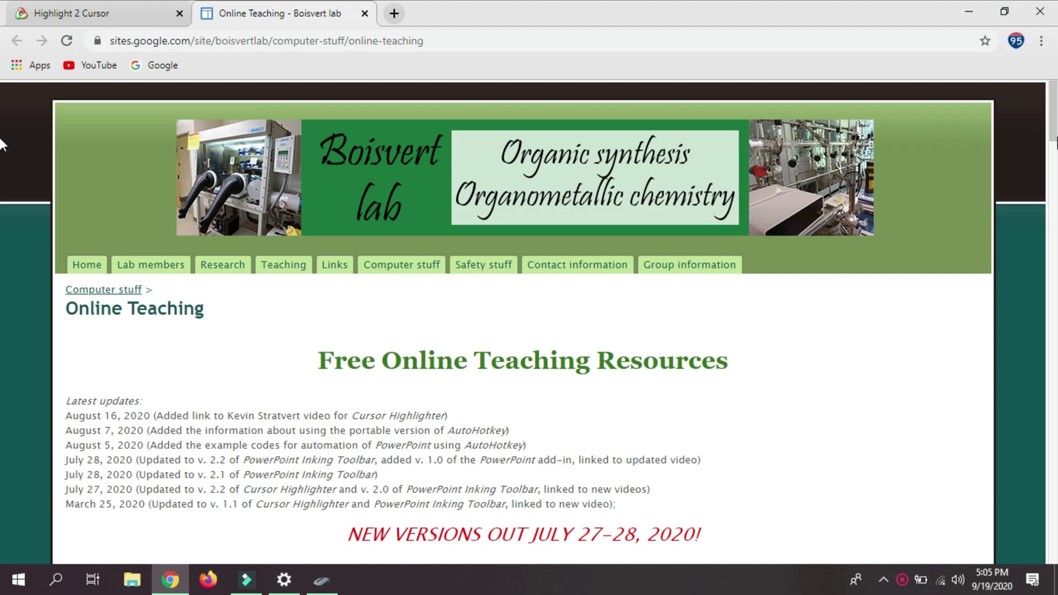
Step: Follow the AutoHotkey link in the Cursor Highlighter section and download the current version of AutoHotkey
left_click_drag(1055, 142, 1053, 383)
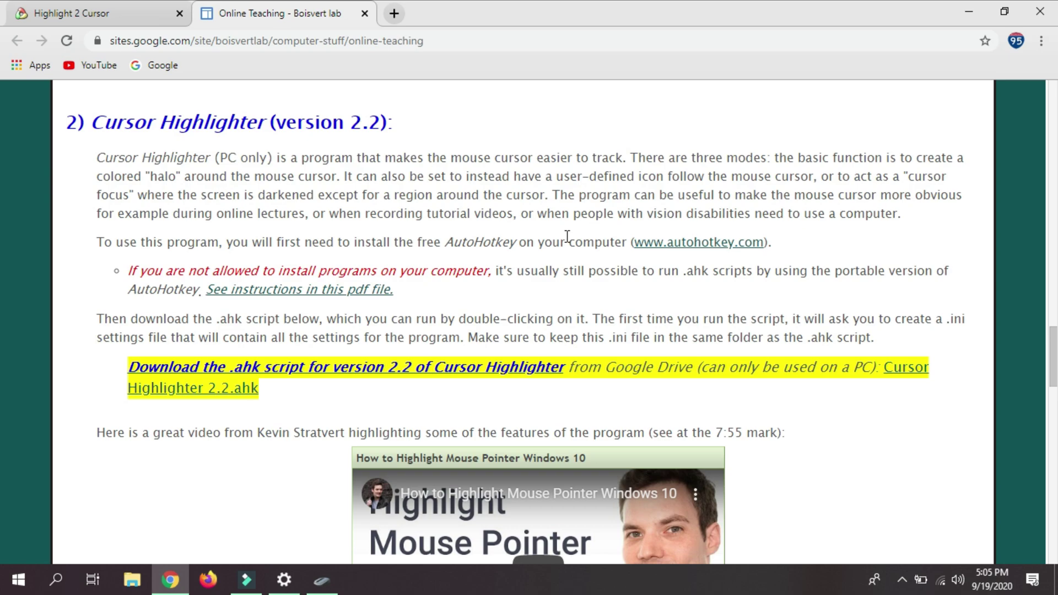
left_click(651, 246)
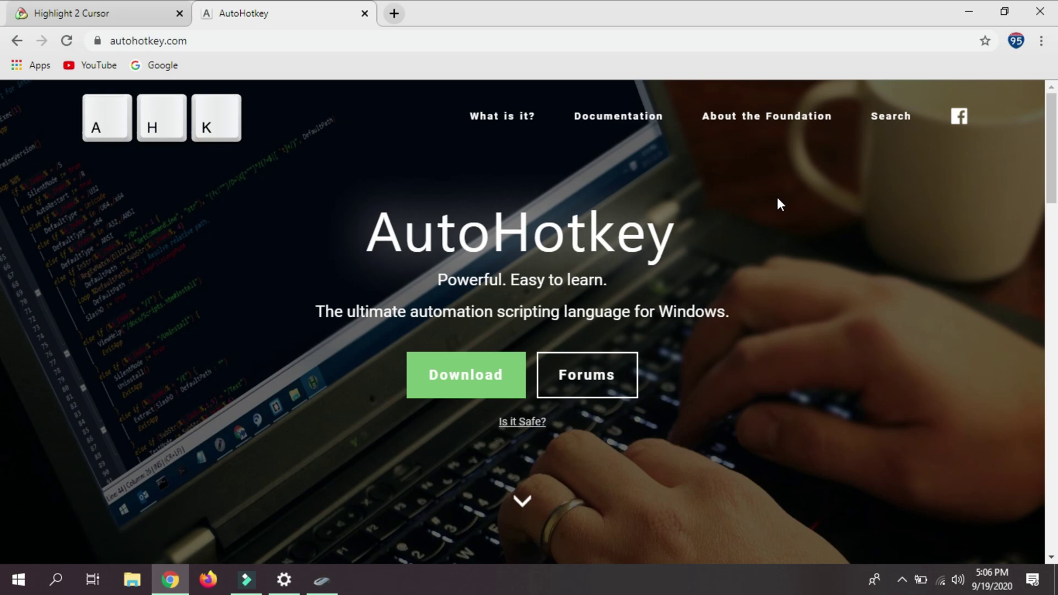
left_click(489, 363)
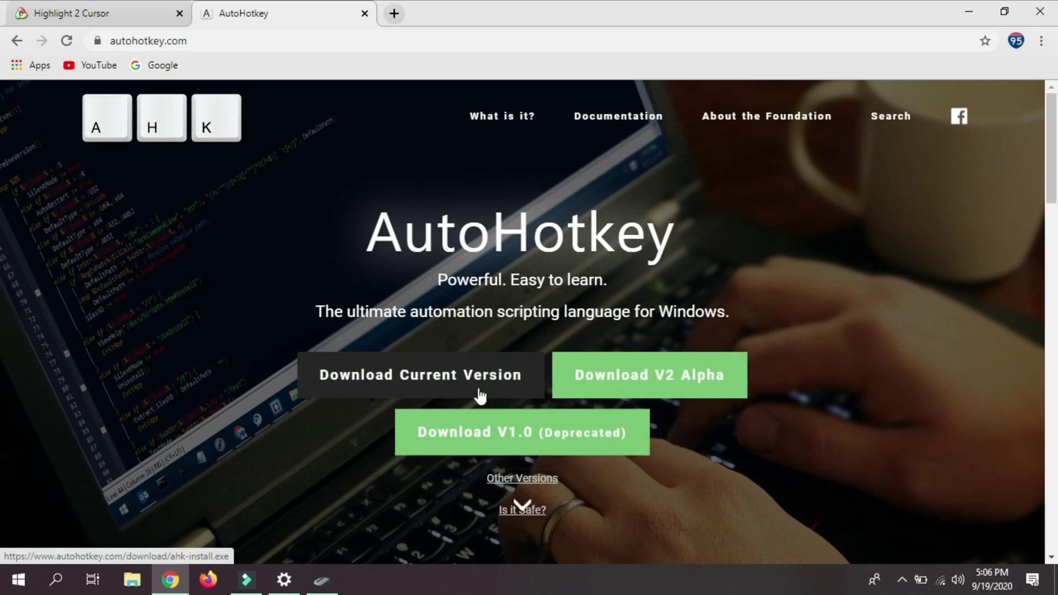
left_click(353, 384)
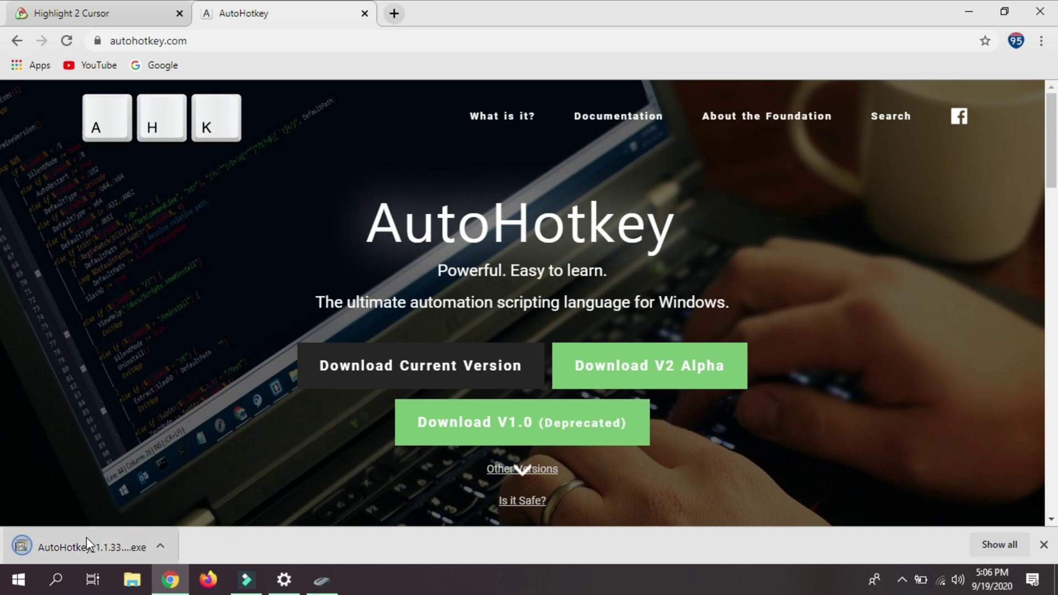
Step: Return to the Online Teaching page, download Cursor Highlighter 2.2.ahk from Google Drive, and show the downloaded file in its folder
left_click(16, 41)
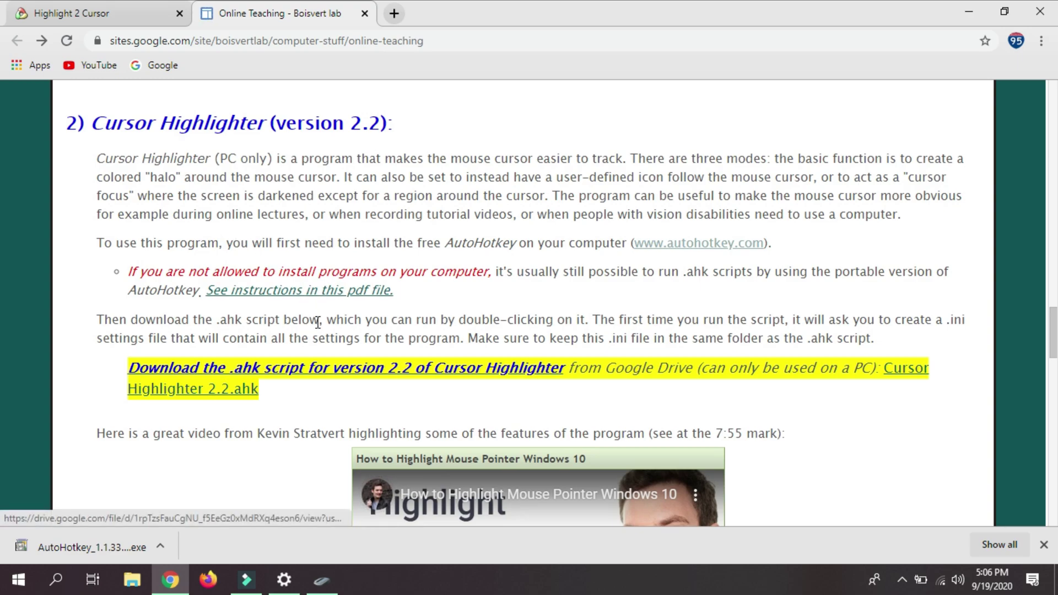
left_click(336, 369)
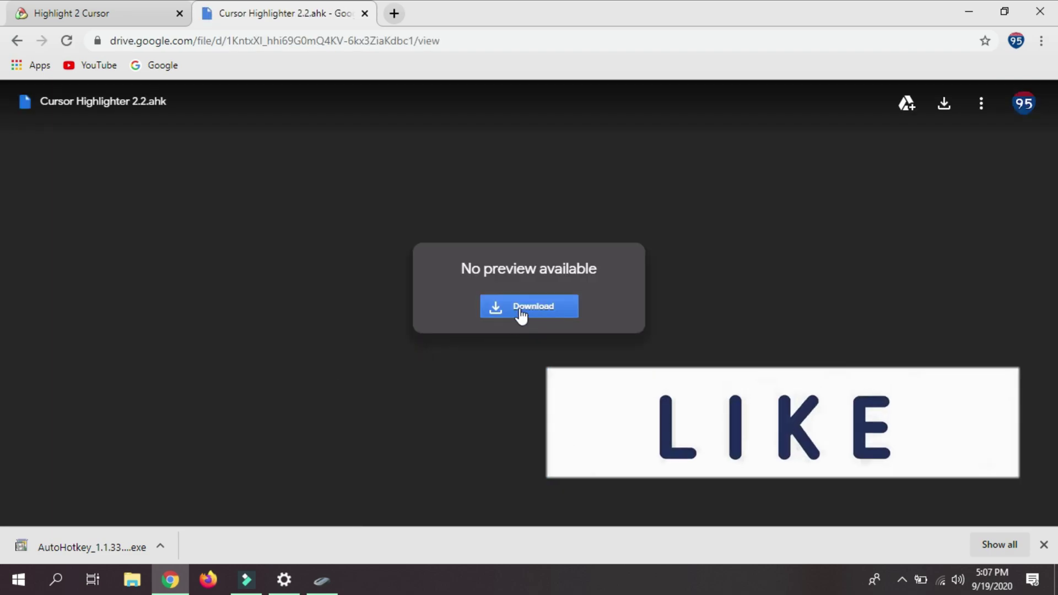
left_click(422, 264)
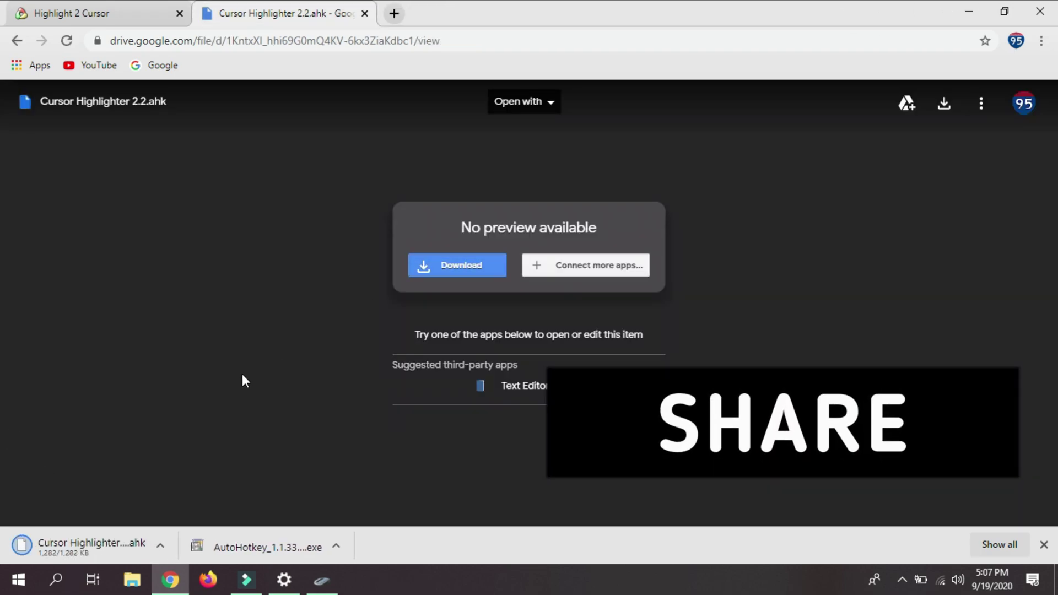
left_click(89, 540)
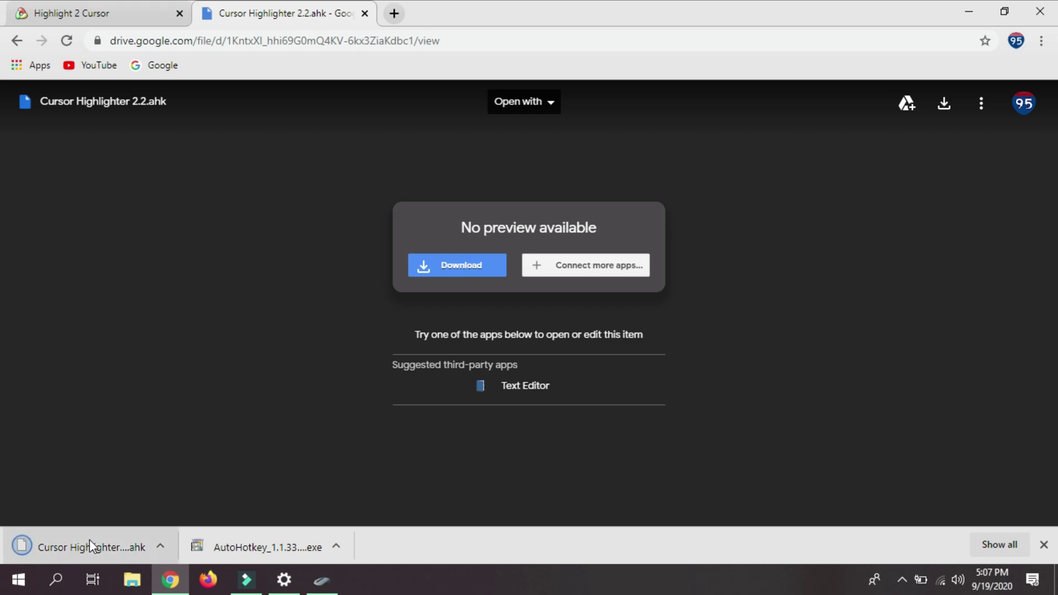
left_click(161, 546)
left_click(205, 496)
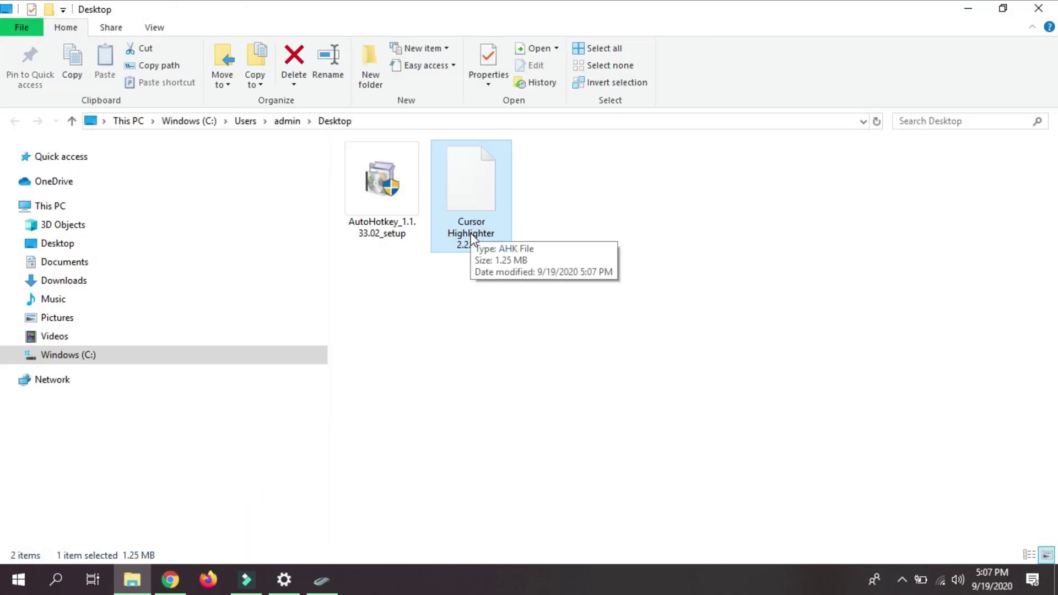
Step: Install AutoHotkey from the downloaded setup file using Express Installation and exit the installer
key("Left")
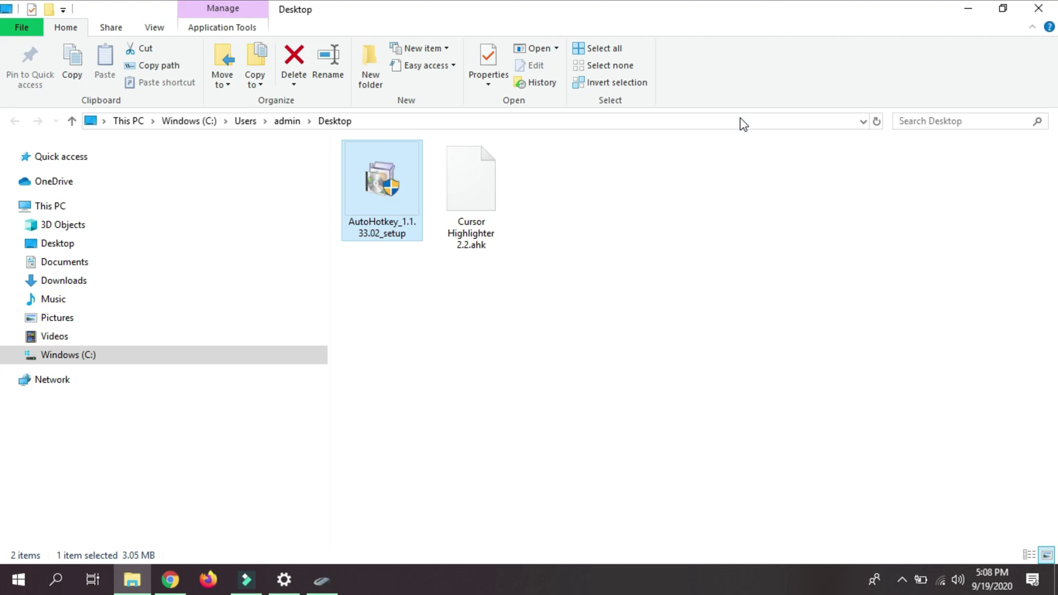
right_click(398, 208)
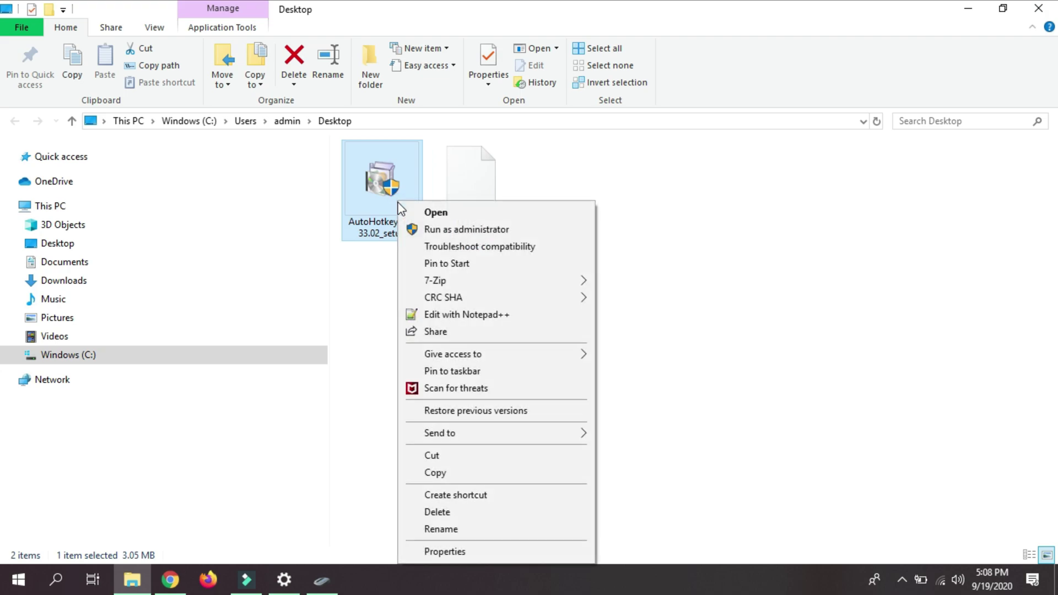
left_click(421, 216)
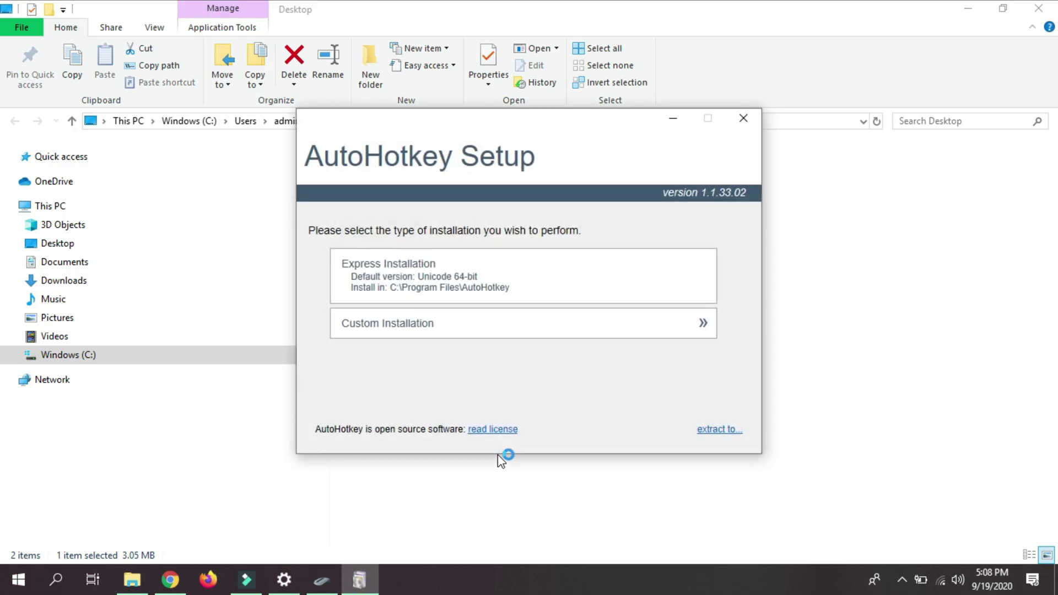
left_click(503, 287)
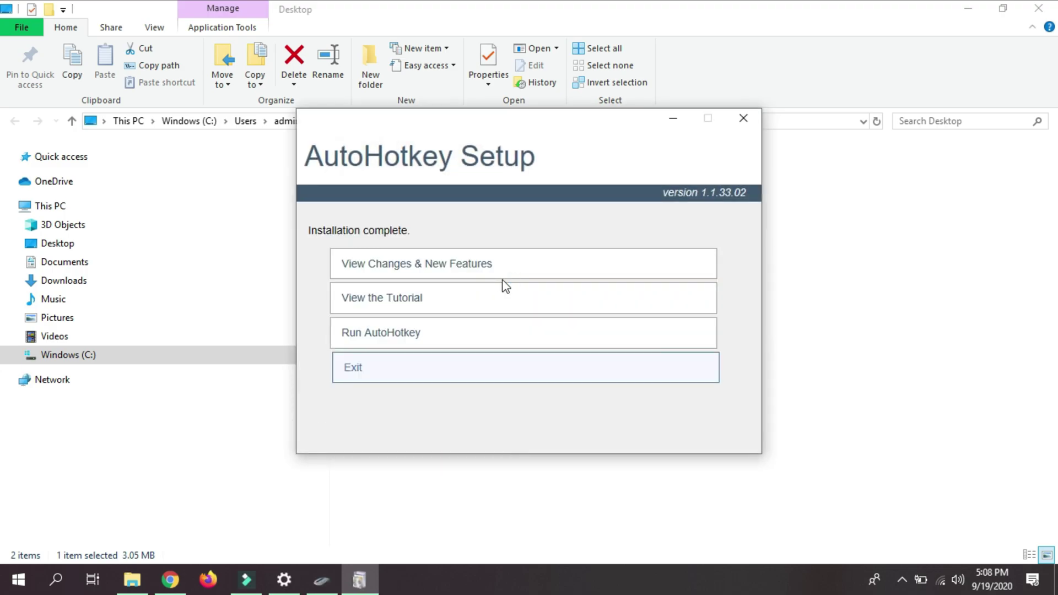
left_click(490, 367)
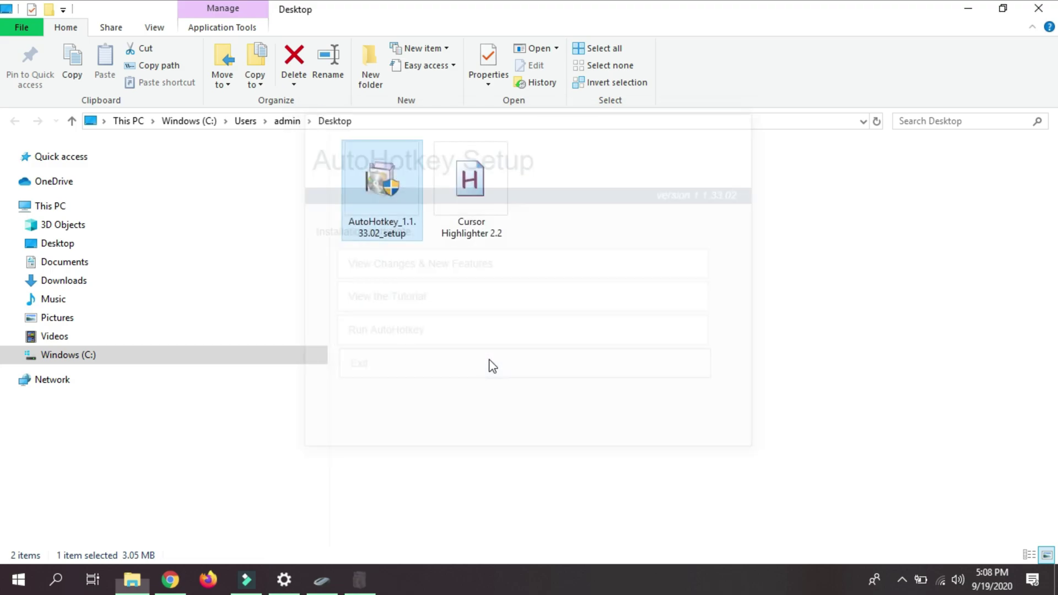
Step: Run the Cursor Highlighter 2.2 script with a new default settings file and open its settings
double_click(472, 187)
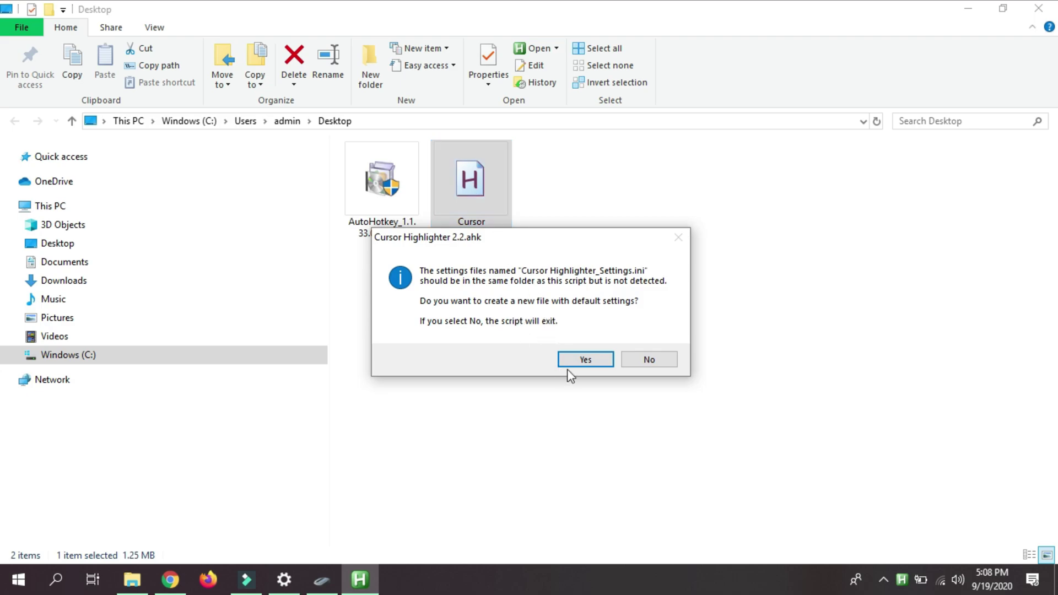
left_click(585, 361)
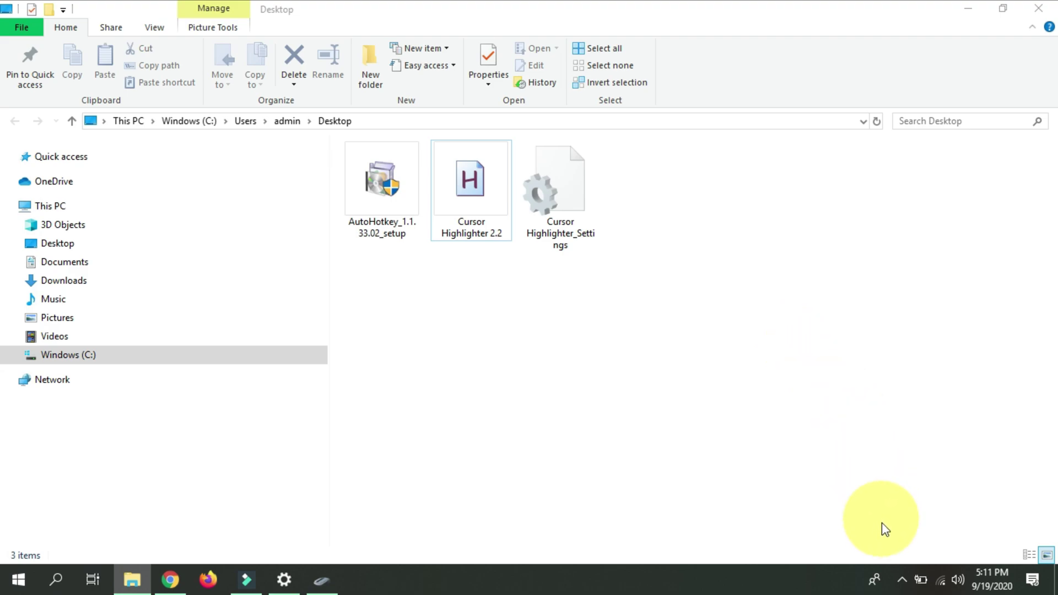
left_click(901, 580)
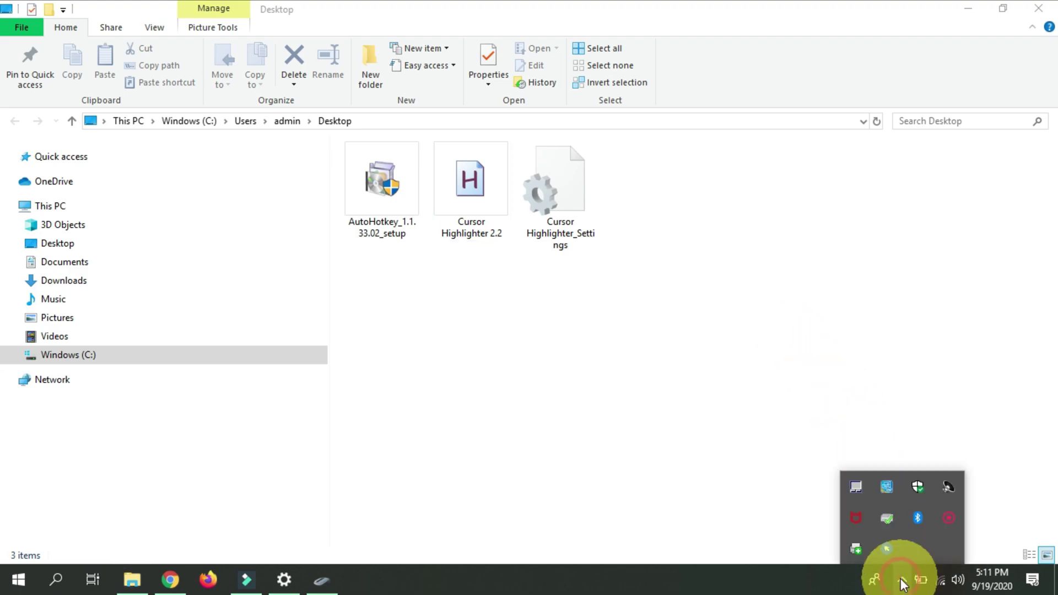
right_click(887, 553)
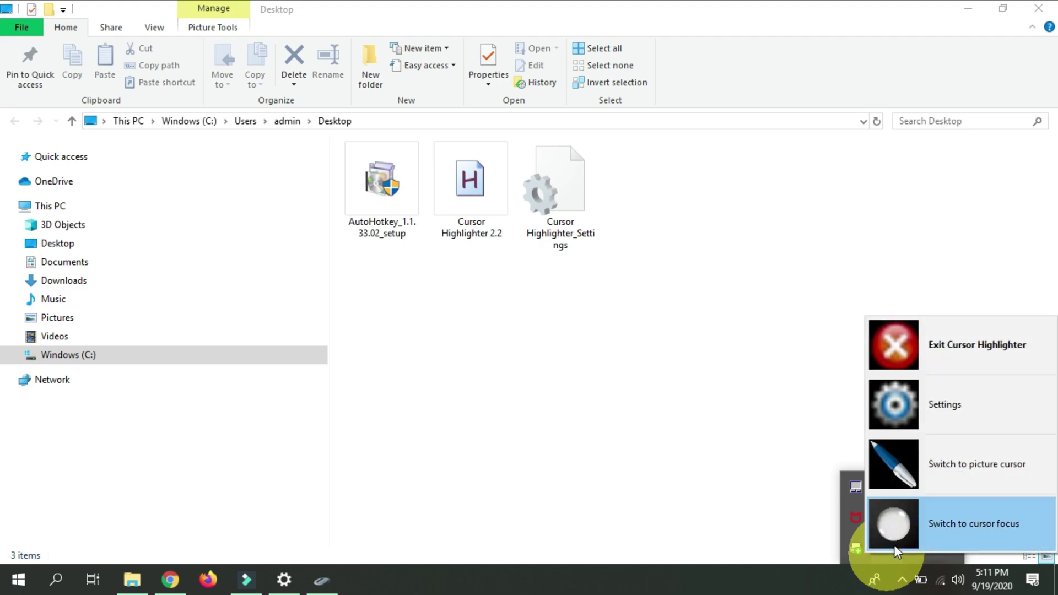
left_click(943, 405)
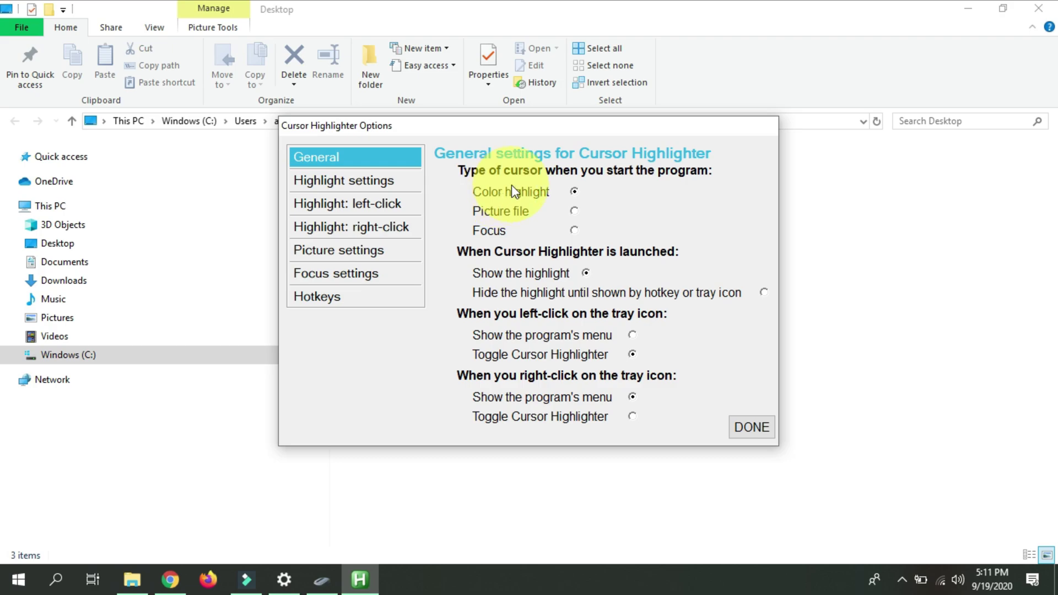
Step: Try the Picture file and Focus cursor types and switch back to Color highlight
left_click(576, 210)
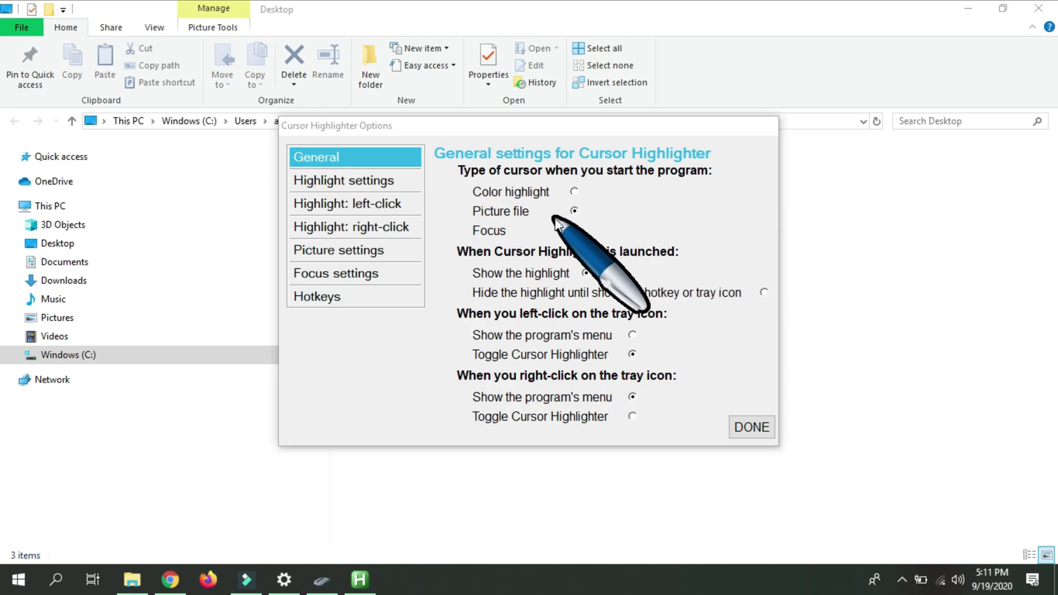
left_click(574, 230)
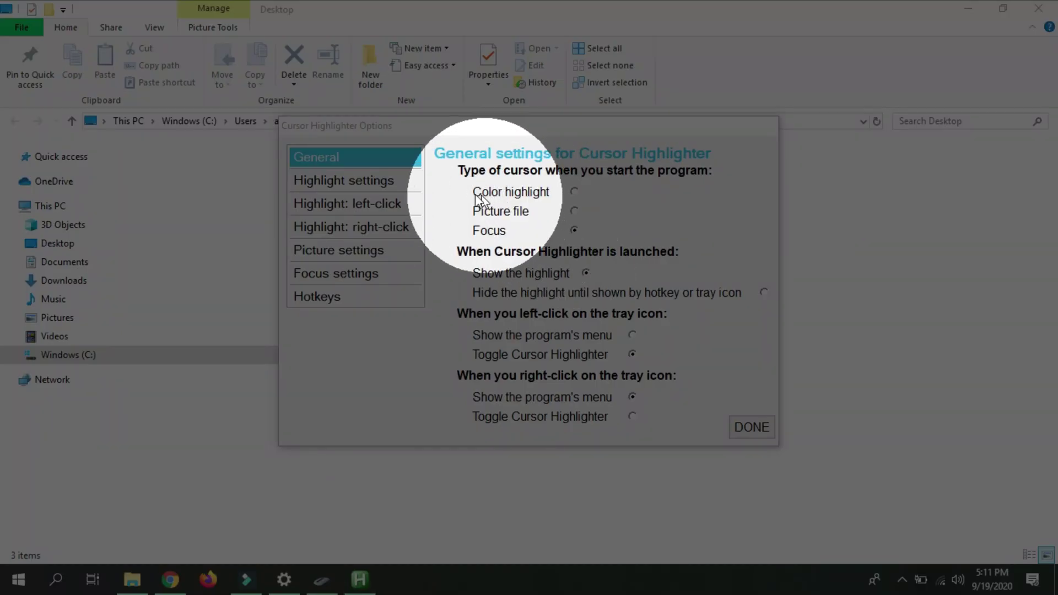
left_click(574, 191)
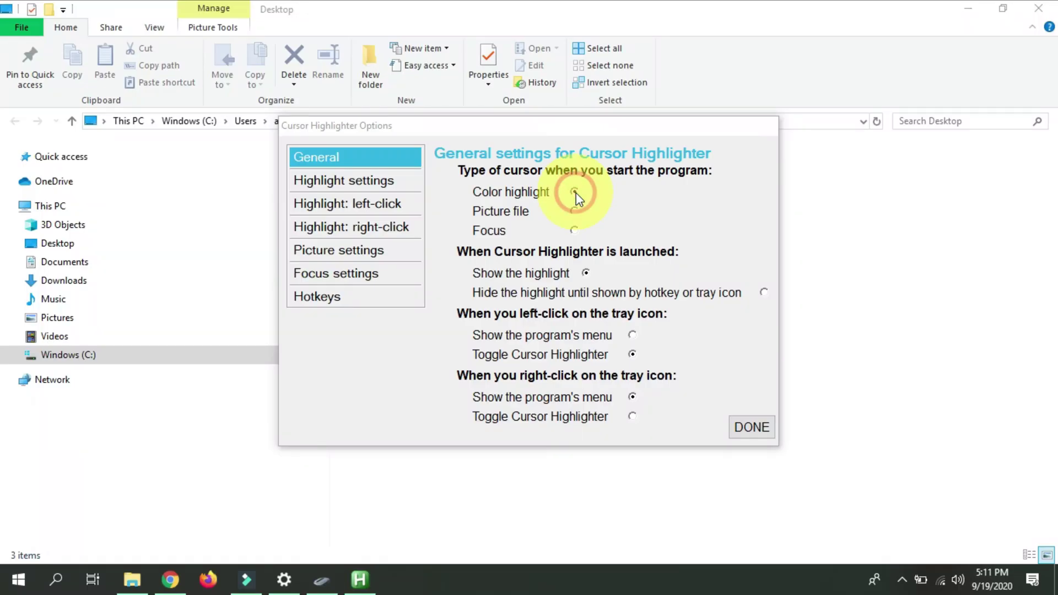
Step: Change the highlight color to blue with red 0, green 6 and blue 255
left_click(408, 189)
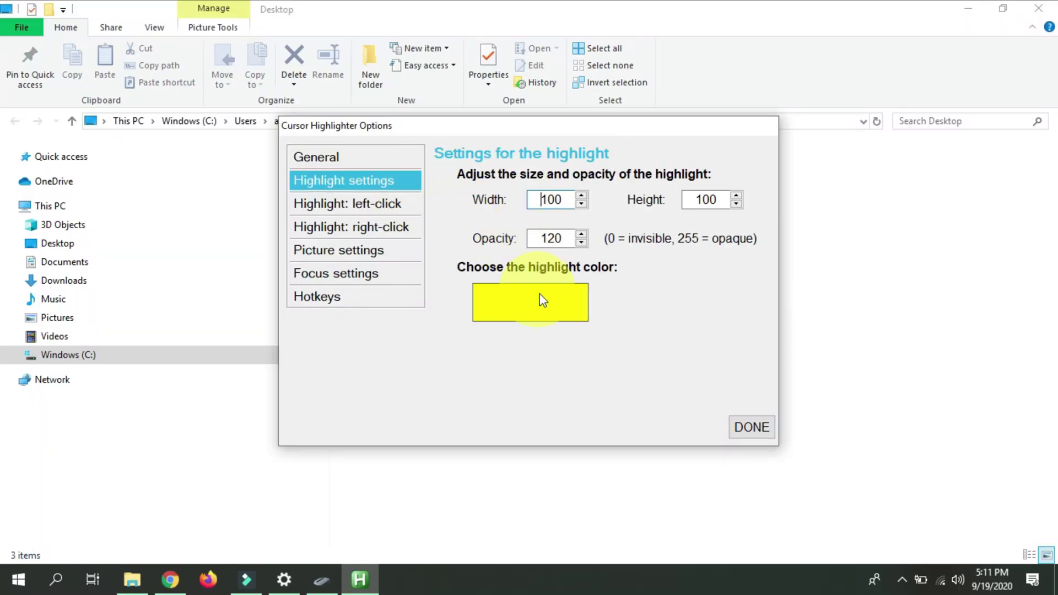
left_click(546, 314)
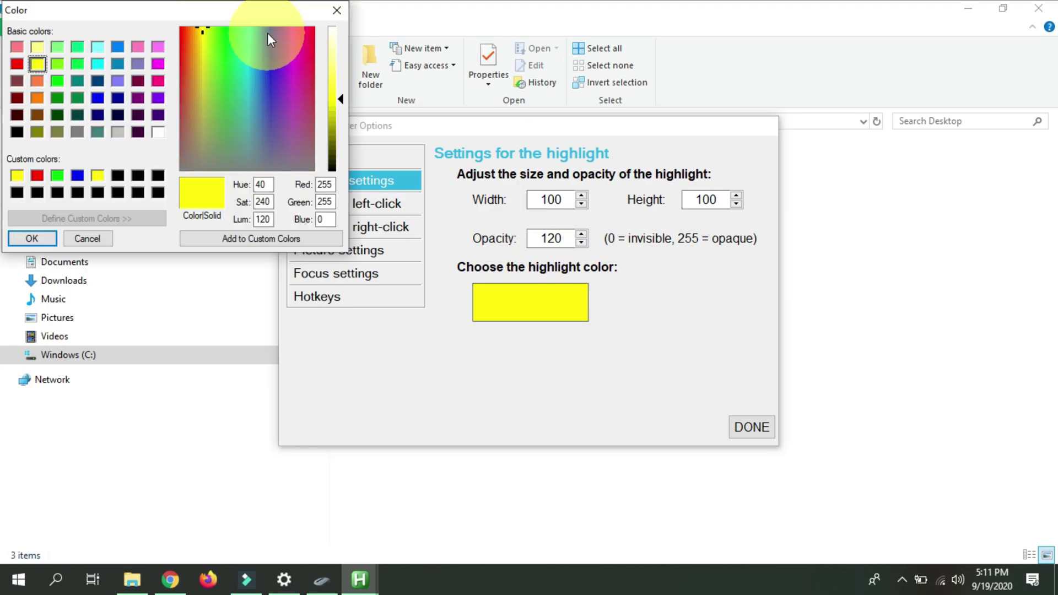
left_click(272, 33)
left_click_drag(272, 33, 269, 28)
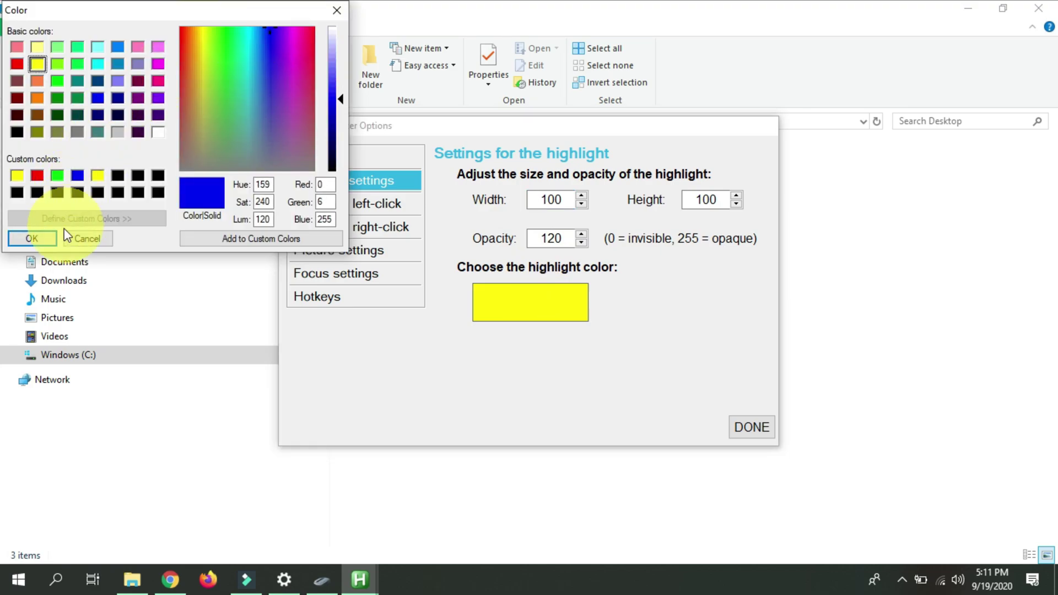
left_click(32, 238)
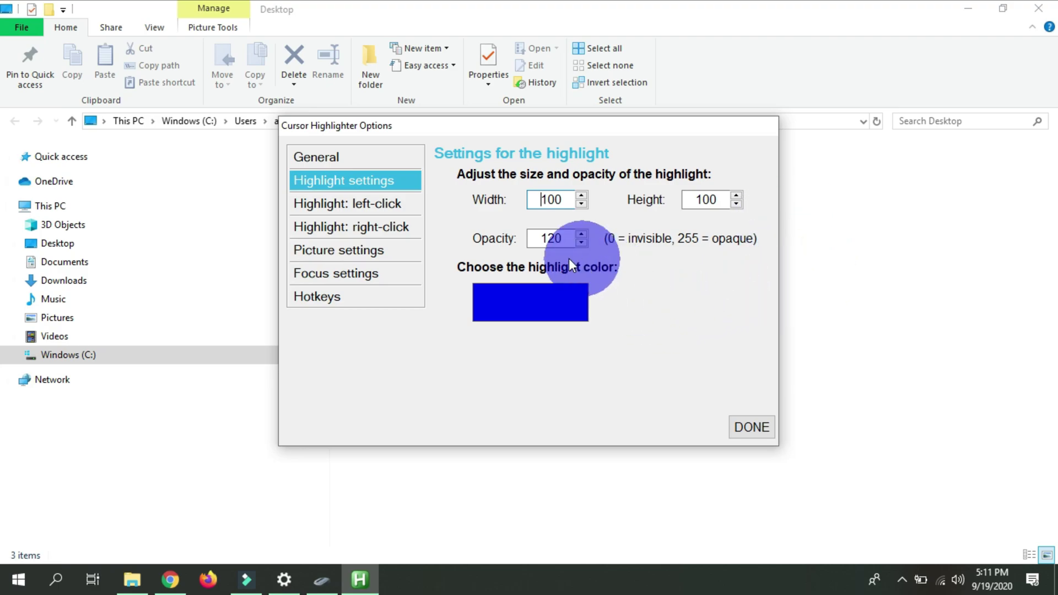
Step: Try highlight opacities of 150, 1 and 201, and settle on an opacity of 121
double_click(552, 238)
type("150")
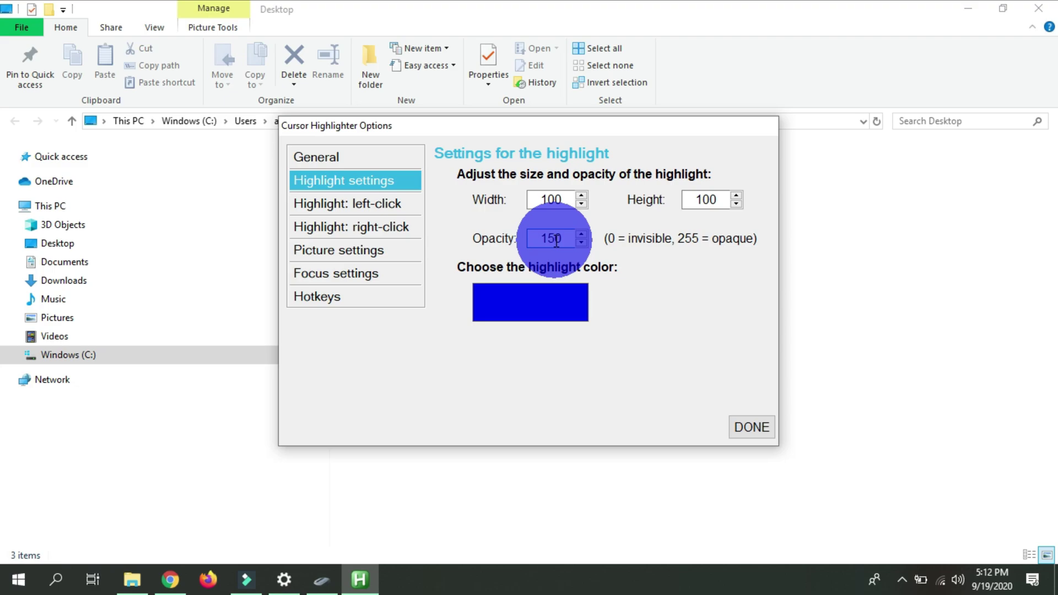
double_click(552, 238)
type("1")
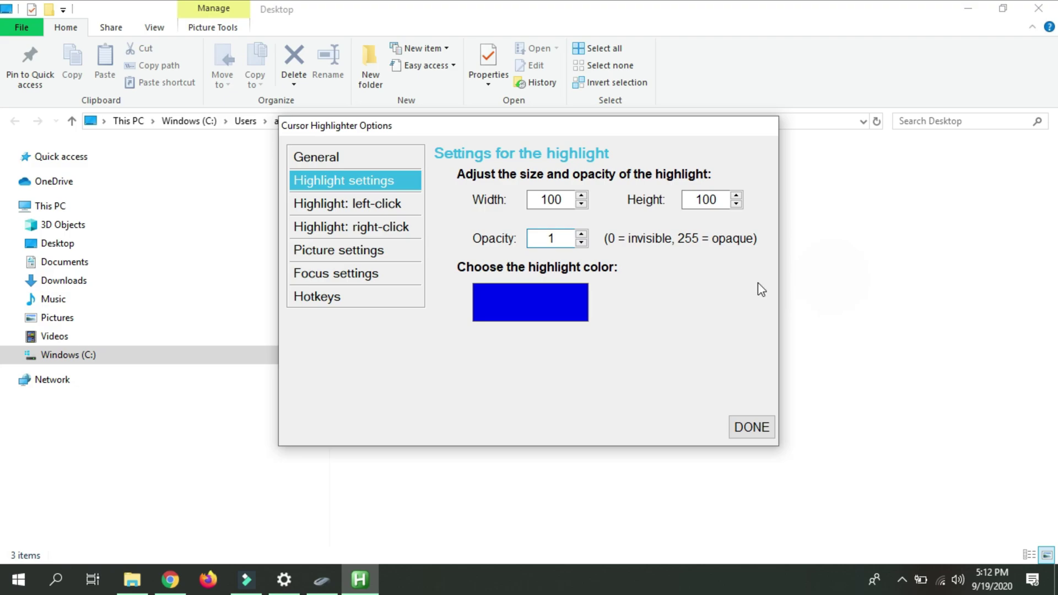
left_click(567, 235)
key("BackSpace")
type("201")
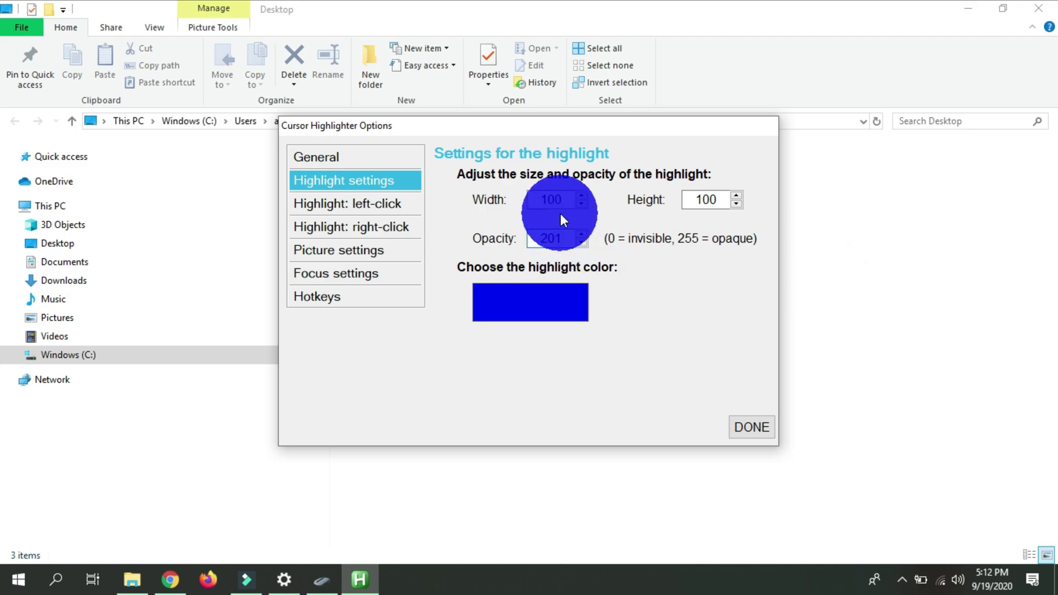
key("BackSpace")
key("BackSpace")
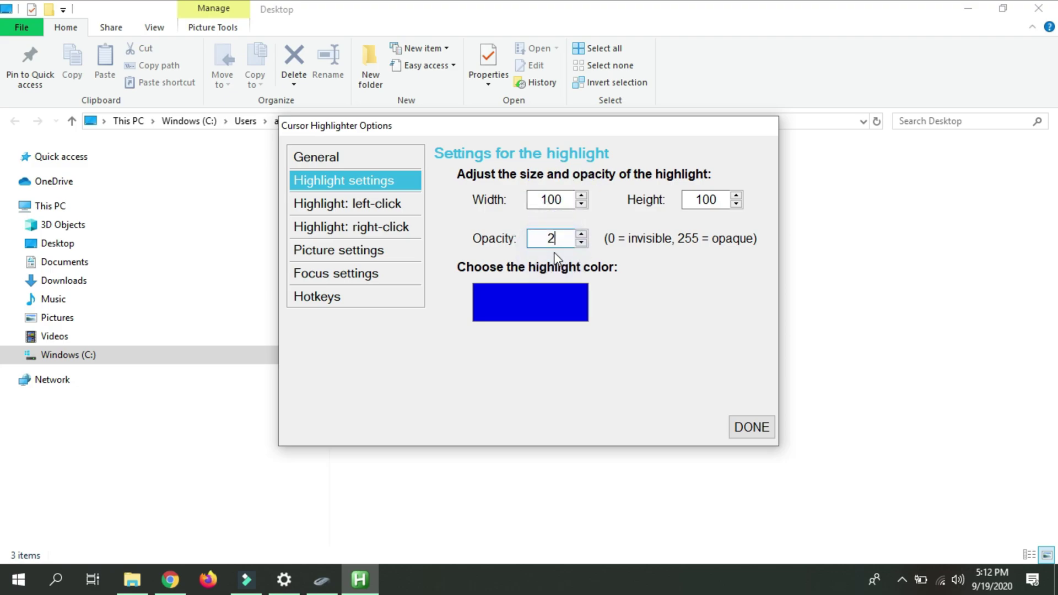
type("121")
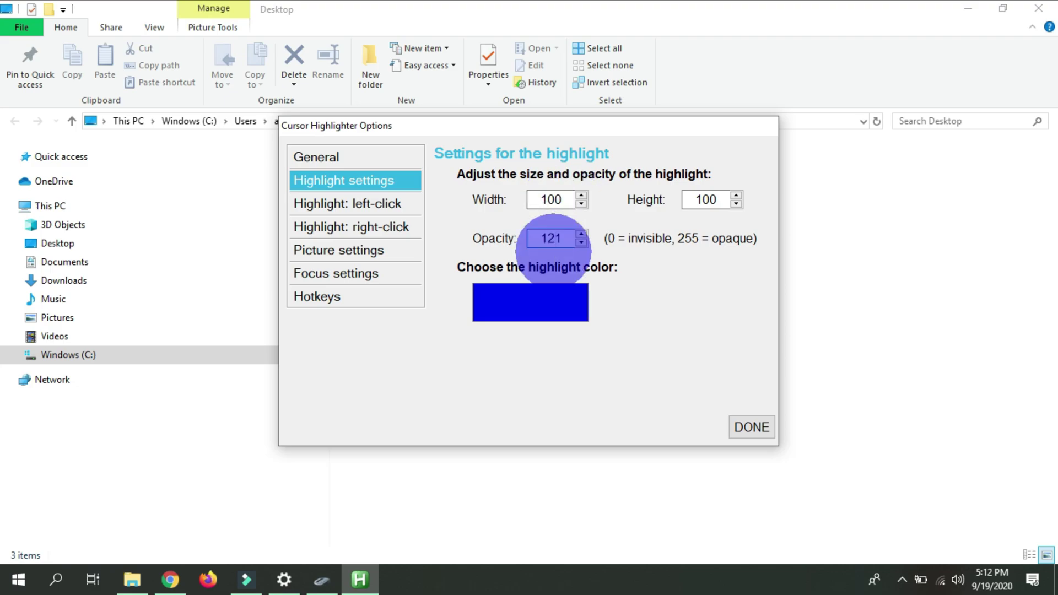
left_click(553, 200)
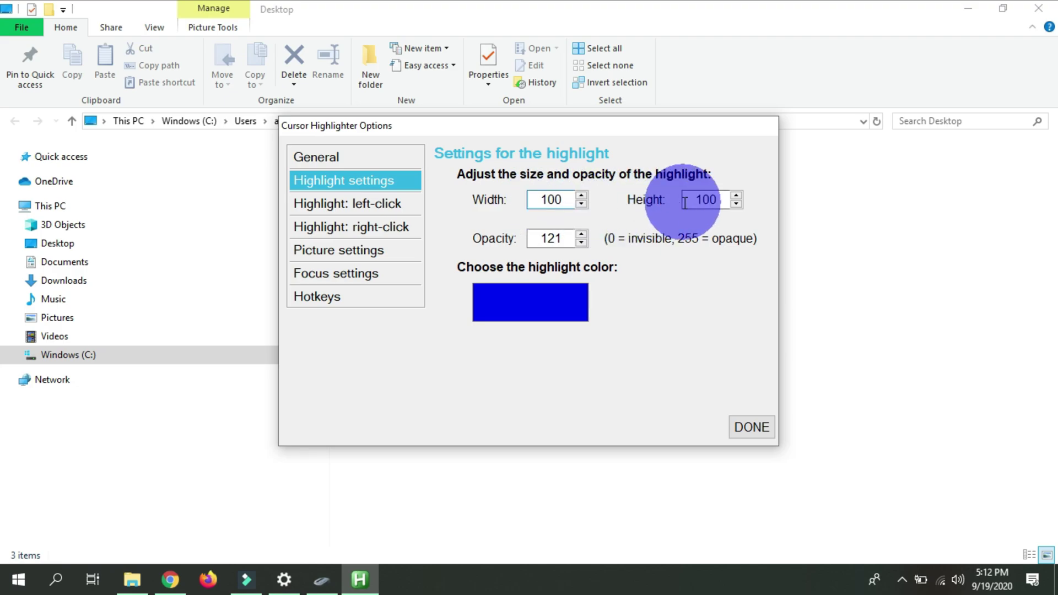
Step: Set the left-click action to hide the highlight/picture and test it on an empty area of the options window
left_click(372, 203)
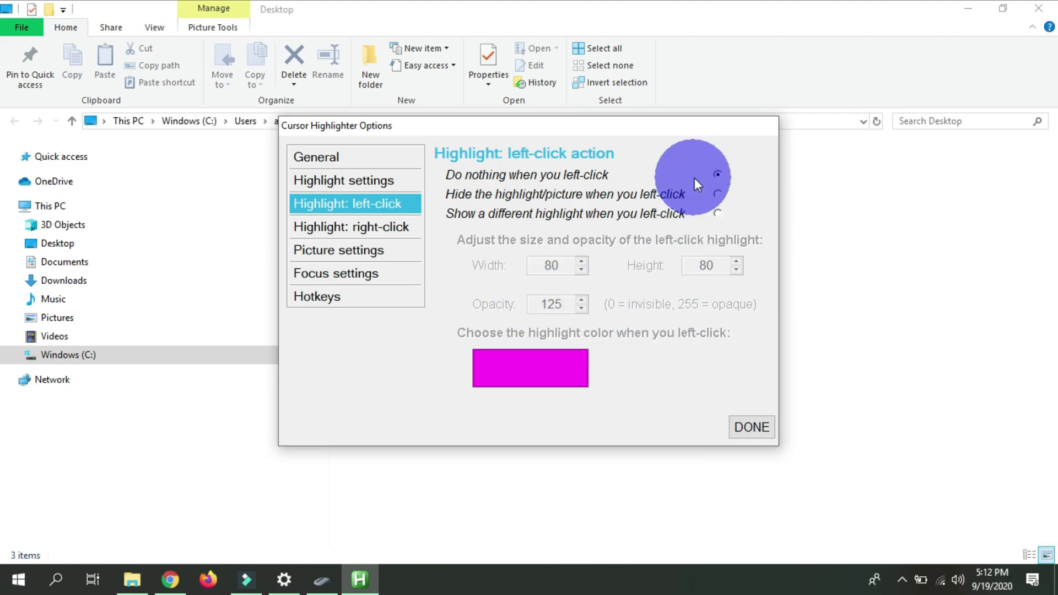
left_click(717, 191)
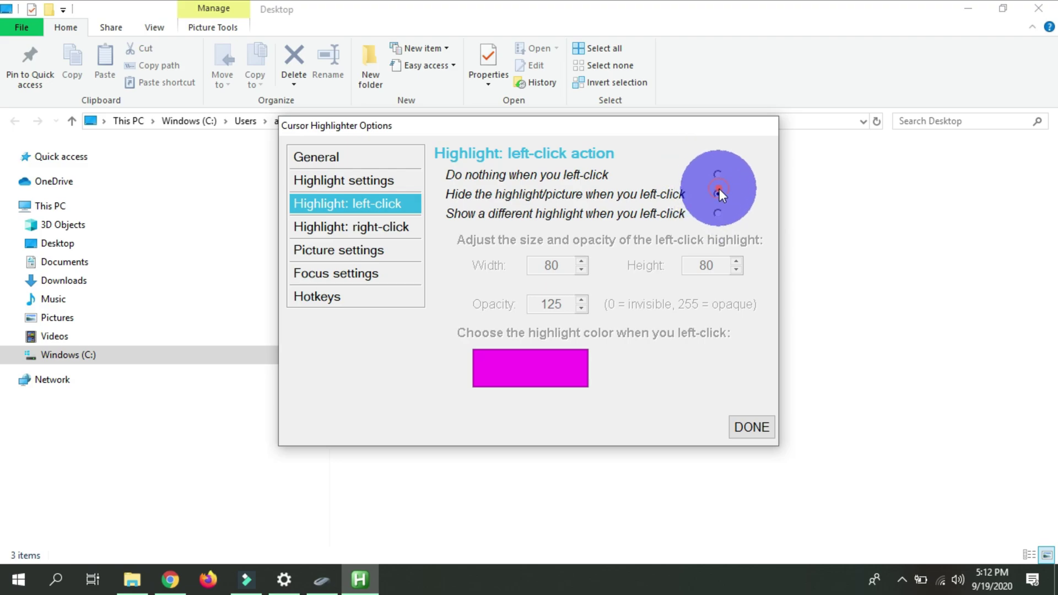
left_click(757, 184)
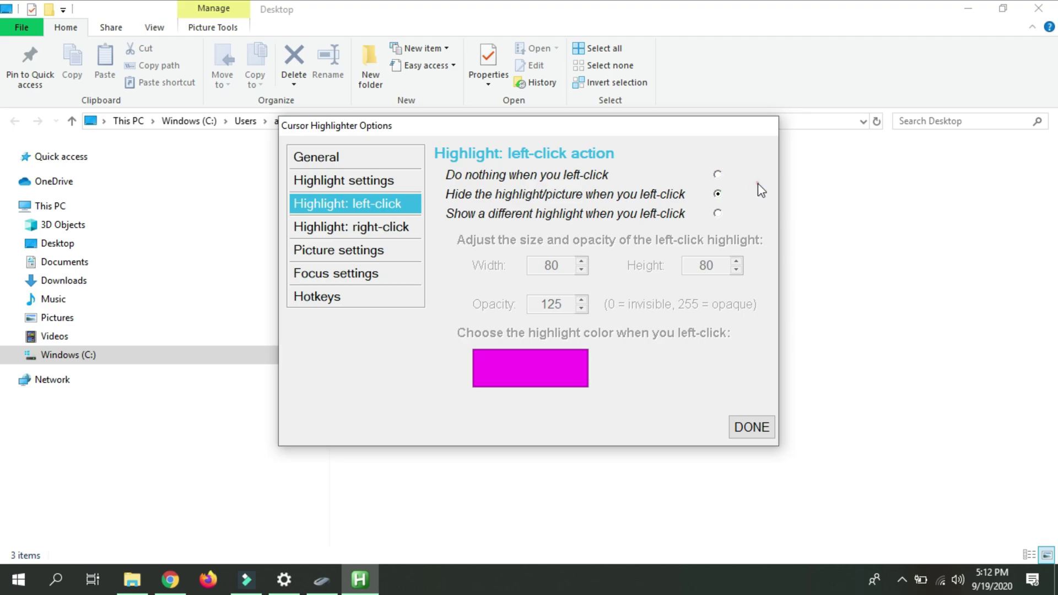
Step: Set the left-click action to show a different highlight and test it on an empty area of the options window
left_click(721, 213)
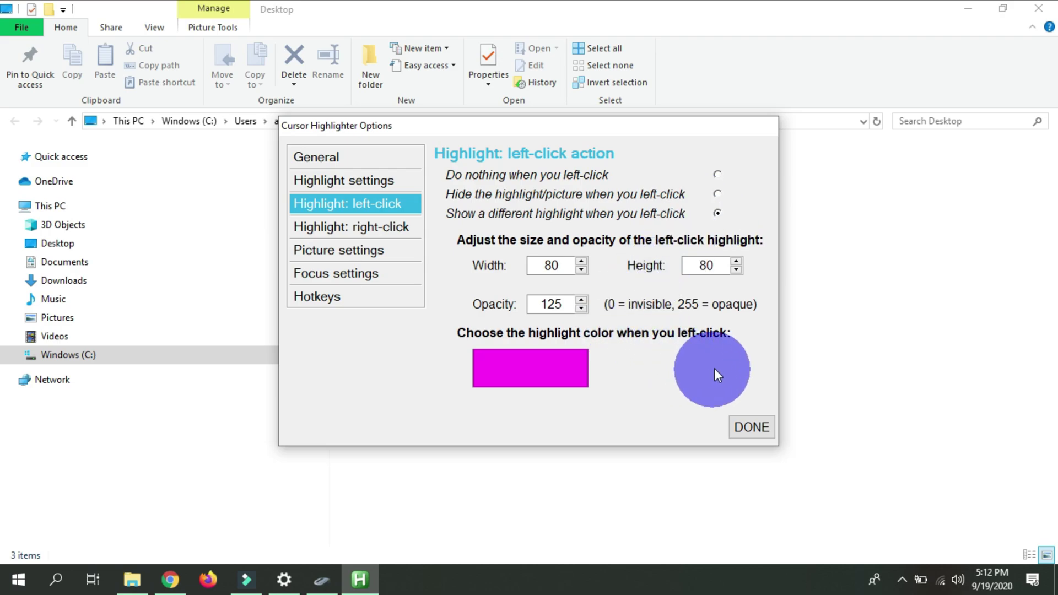
left_click(733, 368)
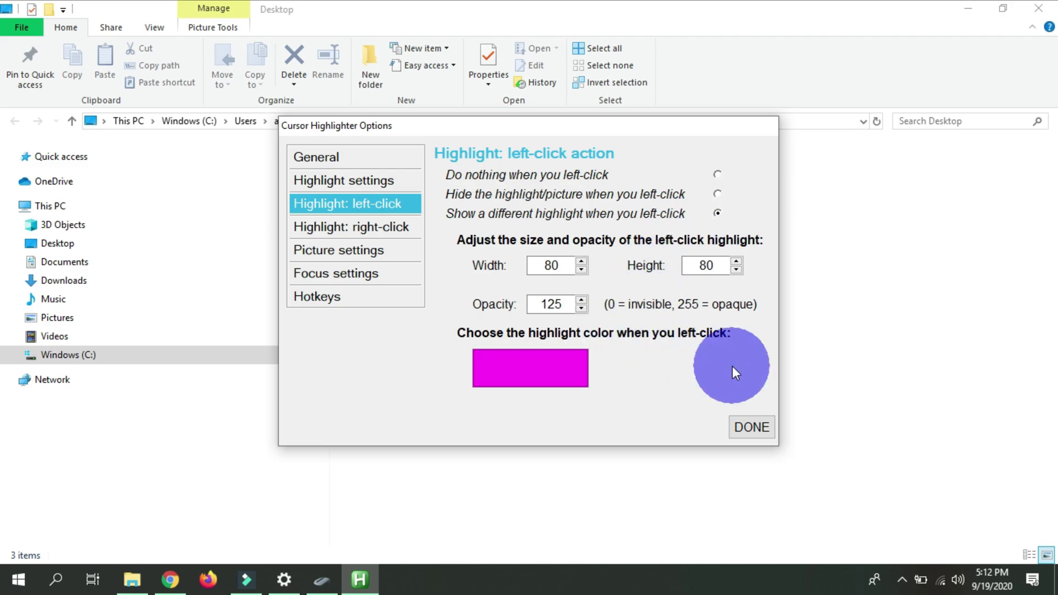
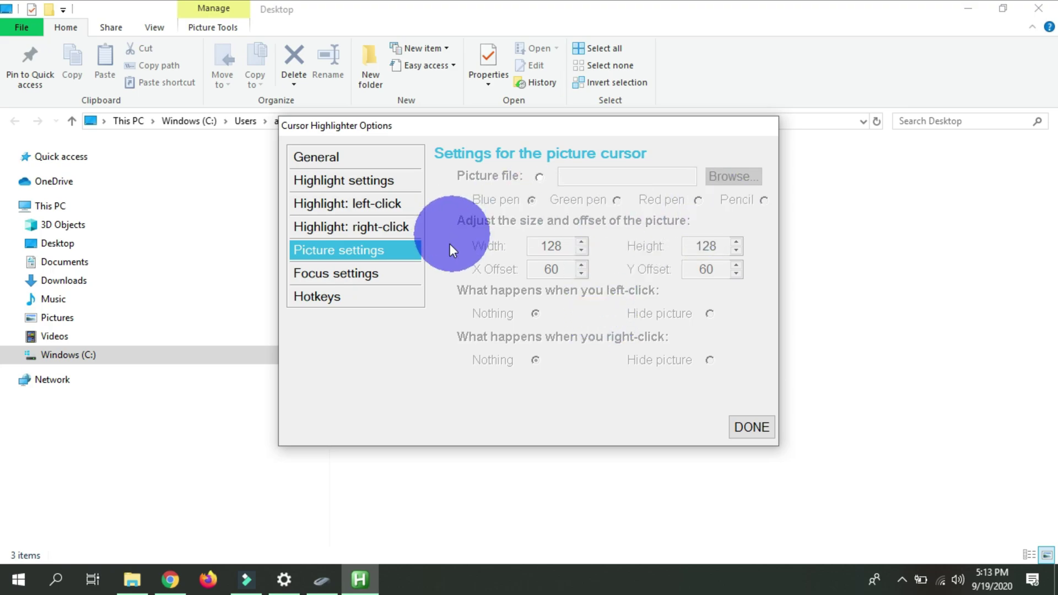
Step: Look at the focus settings, and save Ctrl+Alt+A as the hotkey for toggling Cursor Highlighter
left_click(402, 269)
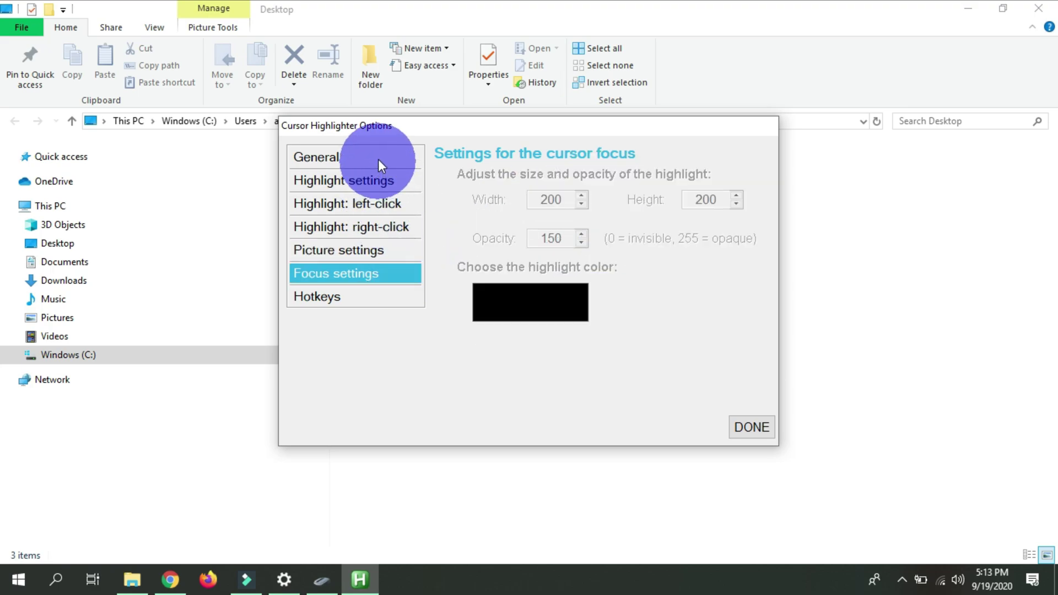
left_click(384, 299)
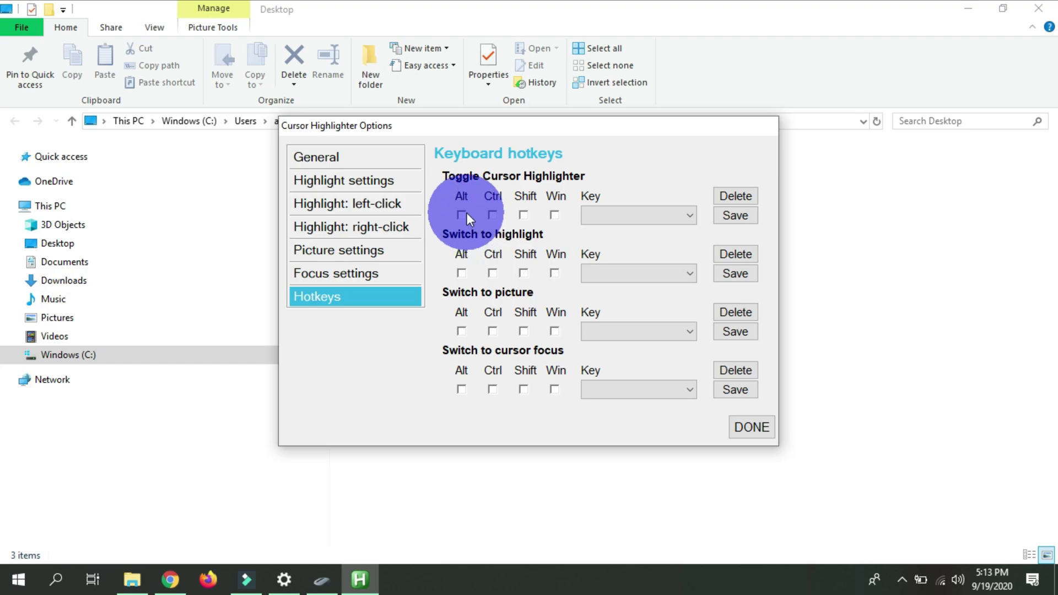
left_click(462, 215)
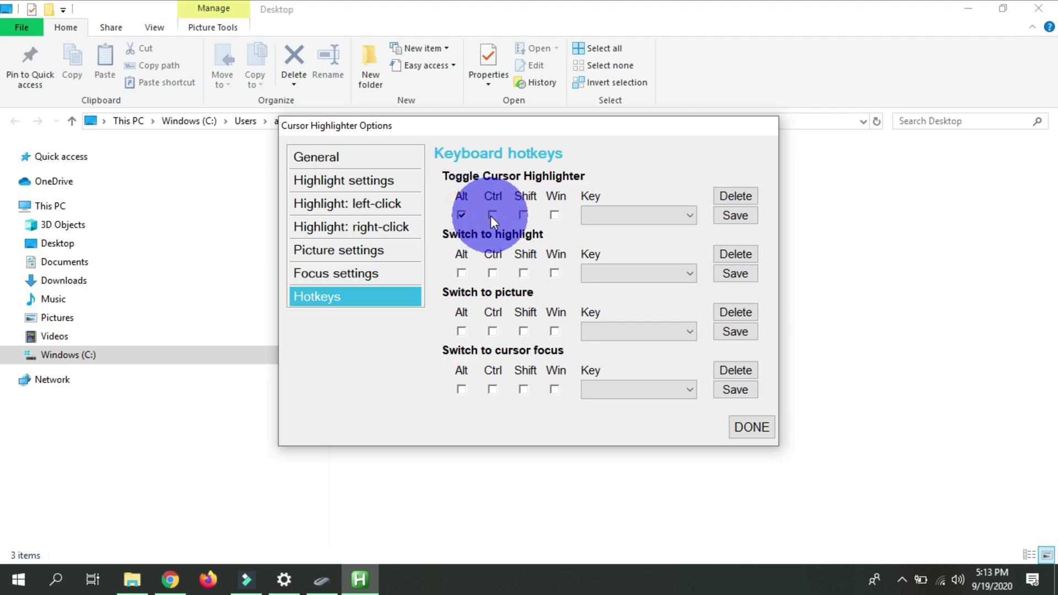
left_click(492, 215)
left_click(632, 218)
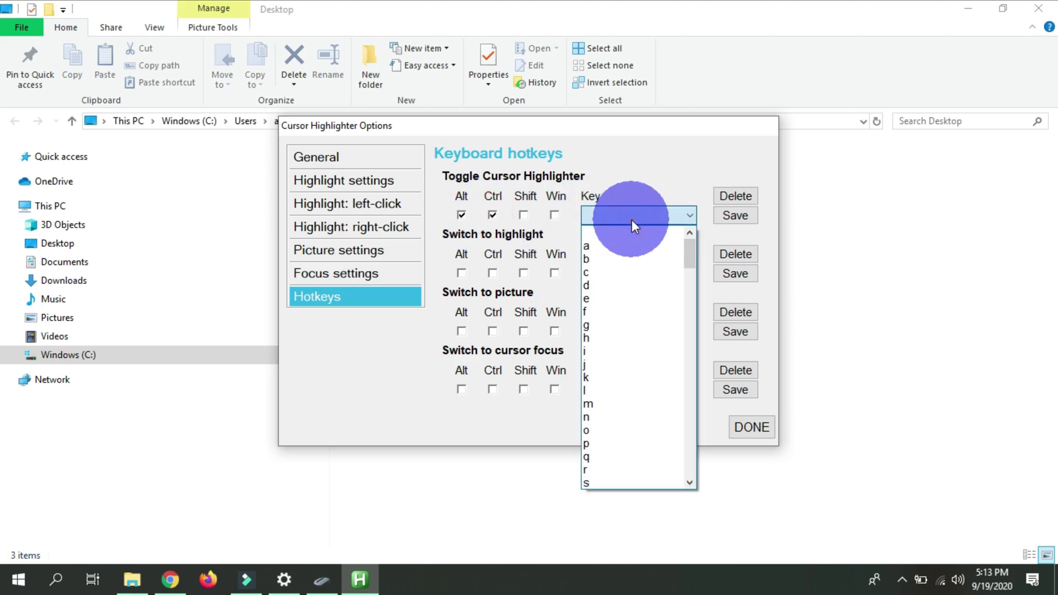
left_click(630, 244)
left_click(733, 215)
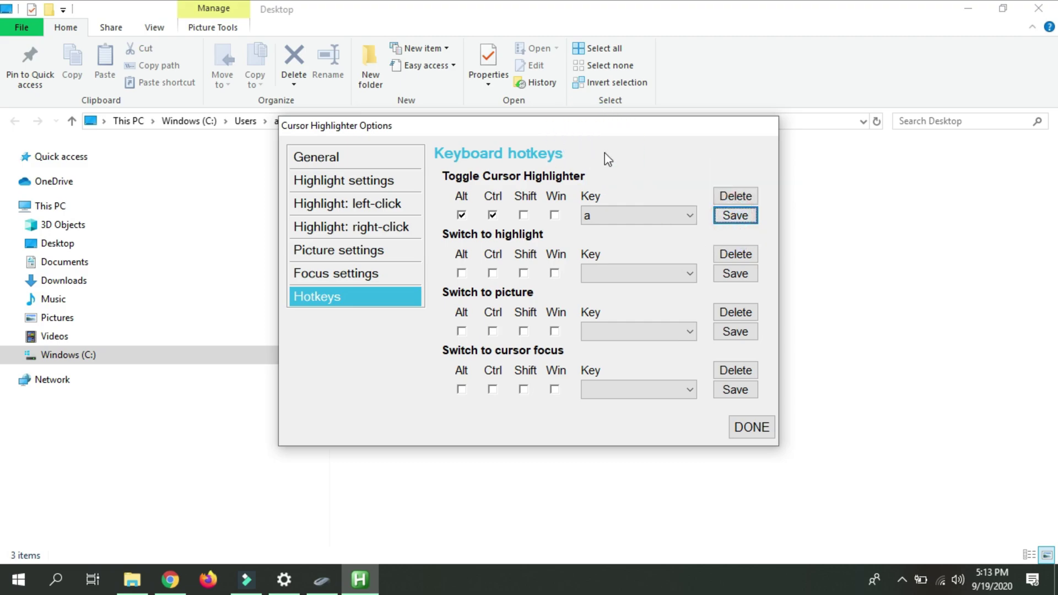
Step: Test the new toggle hotkey for Cursor Highlighter and close its options window
key("ctrl+alt+a")
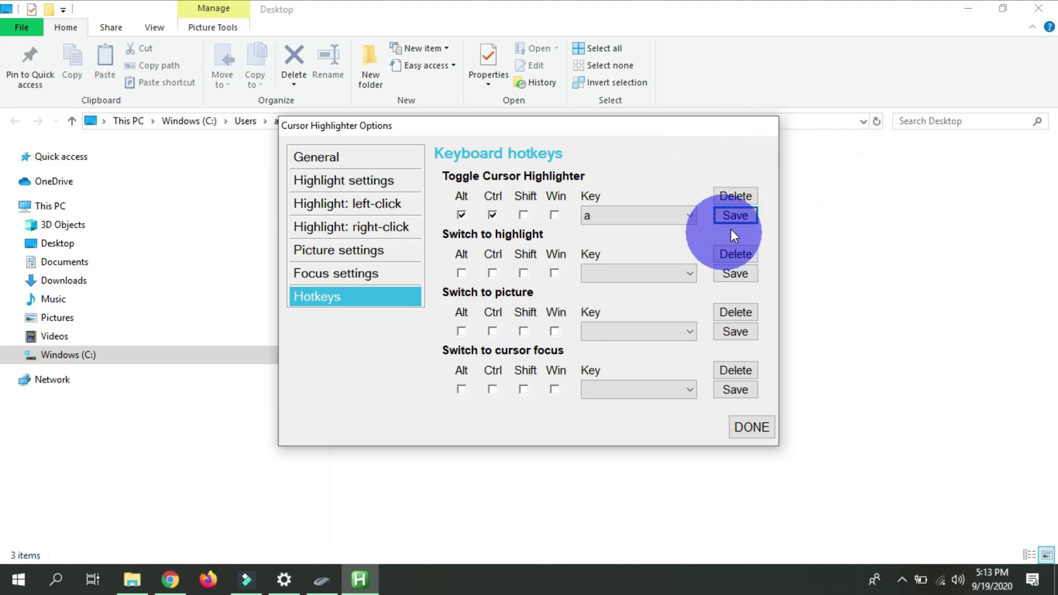
left_click(752, 427)
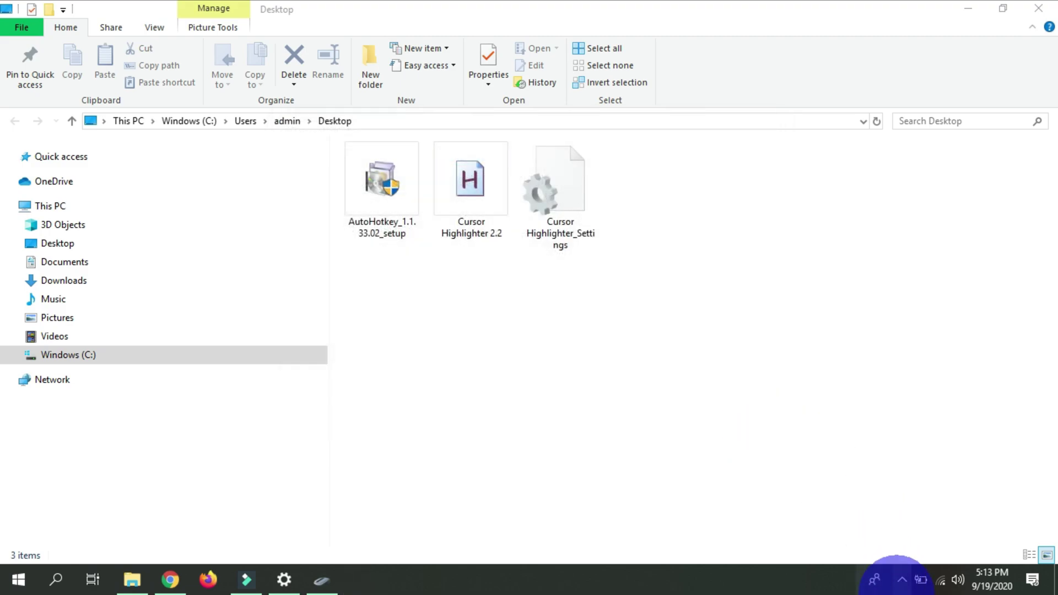
Step: Turn the cursor highlight off and back on through Cursor Highlighter's notification-area entry
left_click(903, 583)
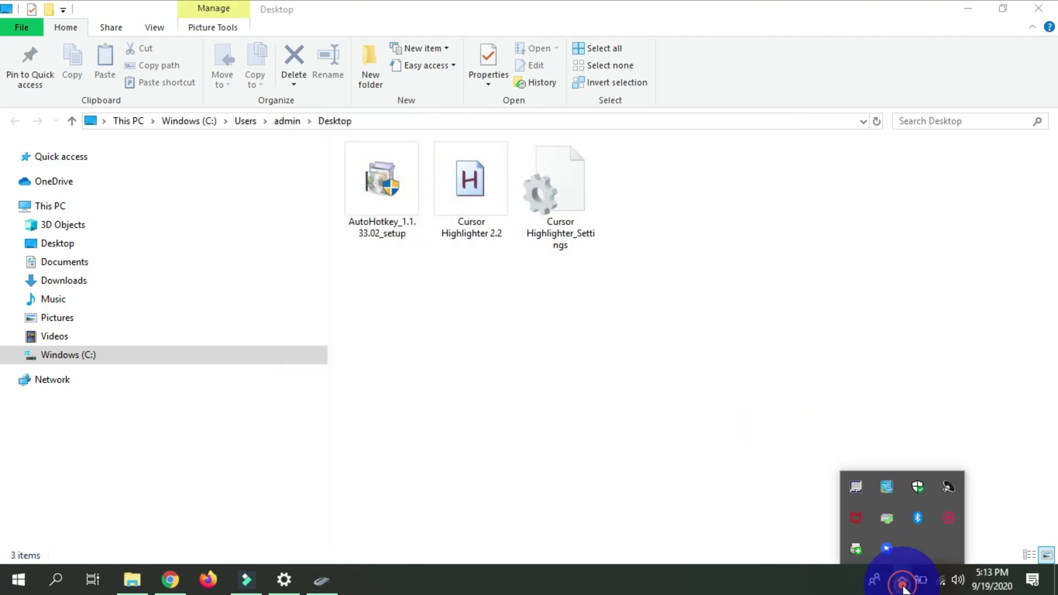
left_click(892, 545)
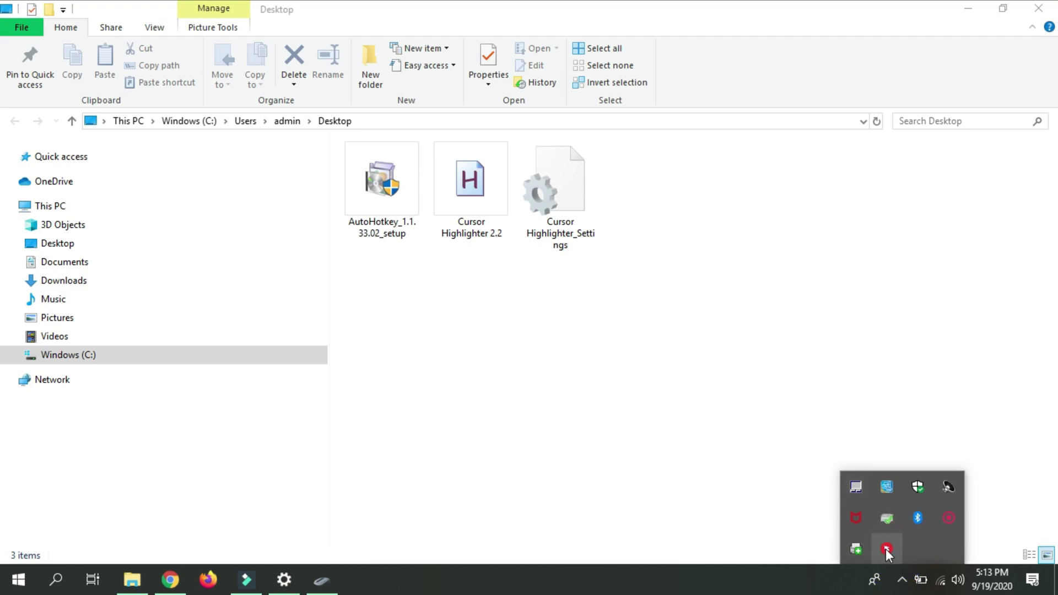
left_click(885, 548)
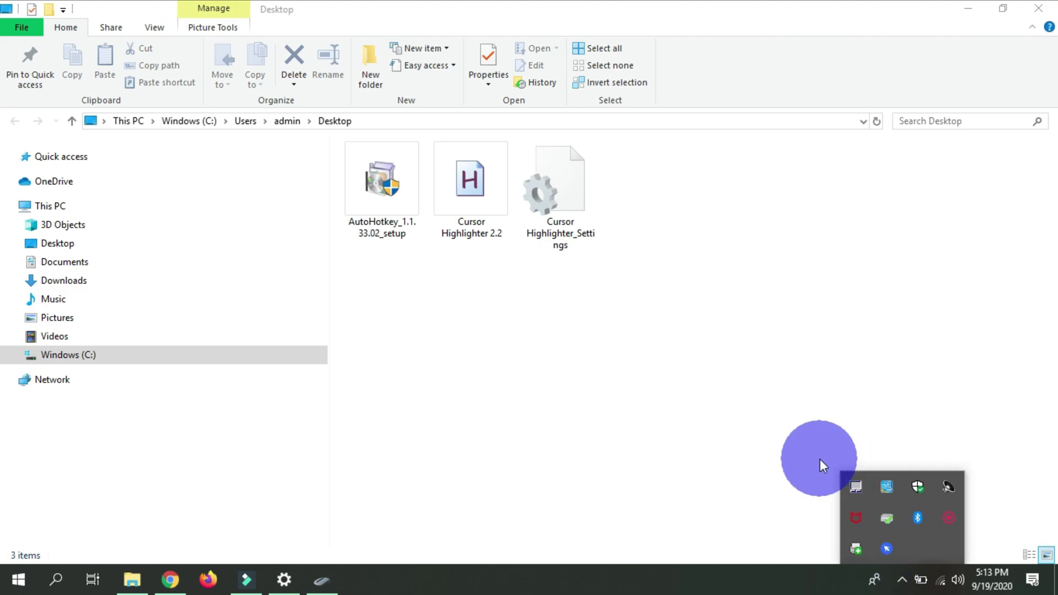
left_click(817, 422)
Step: Look over the commands Cursor Highlighter offers in the notification area and dismiss them without choosing any
left_click(901, 579)
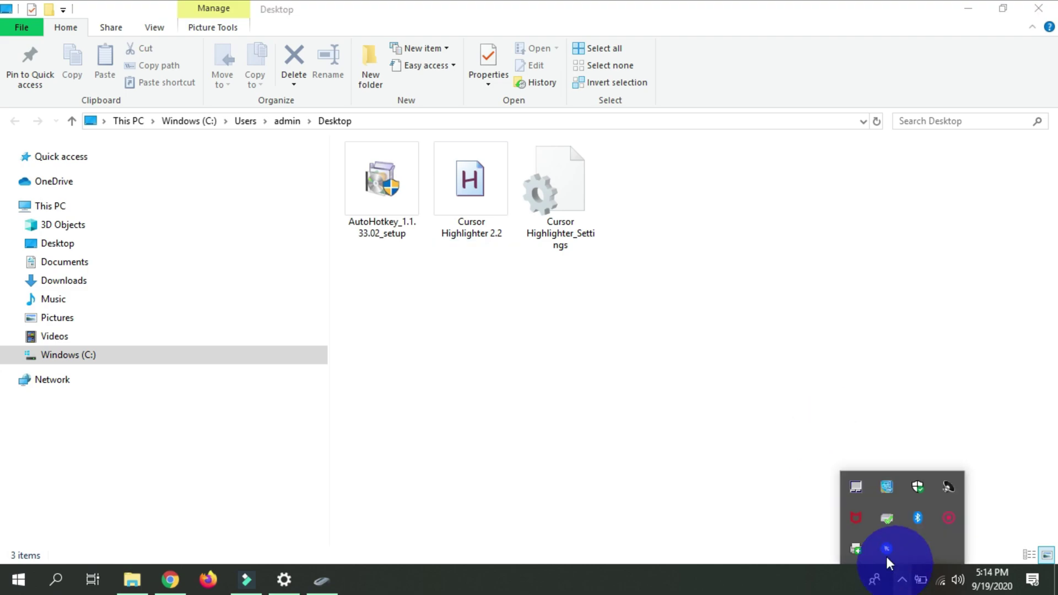
right_click(893, 548)
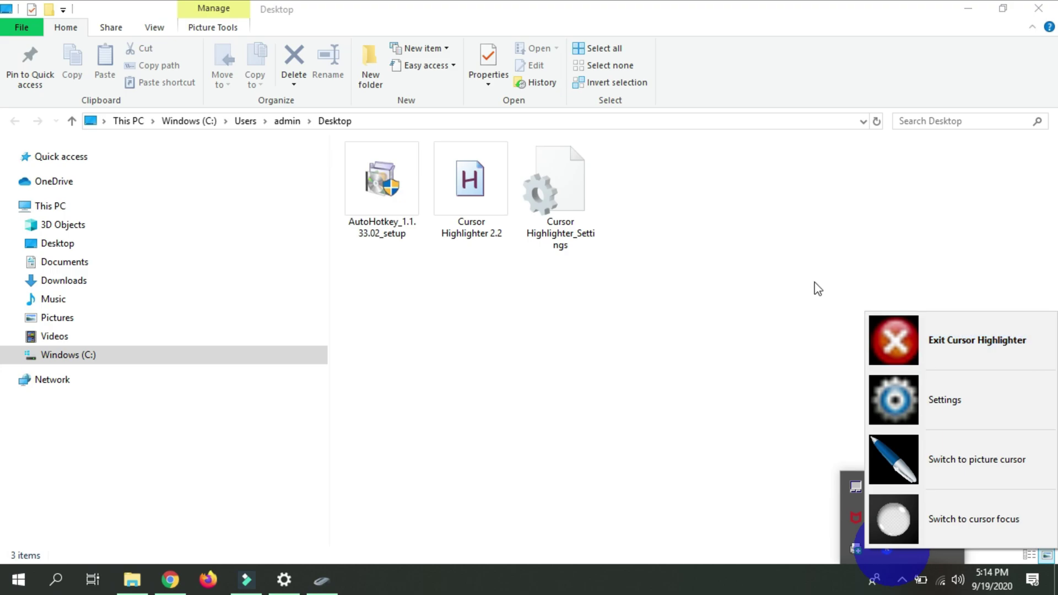
left_click(686, 334)
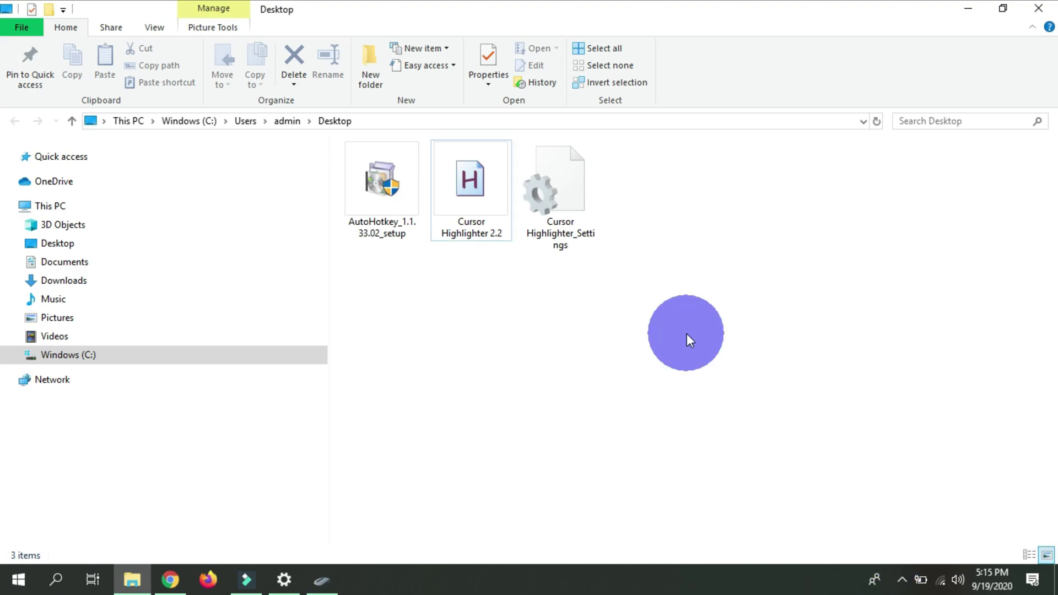